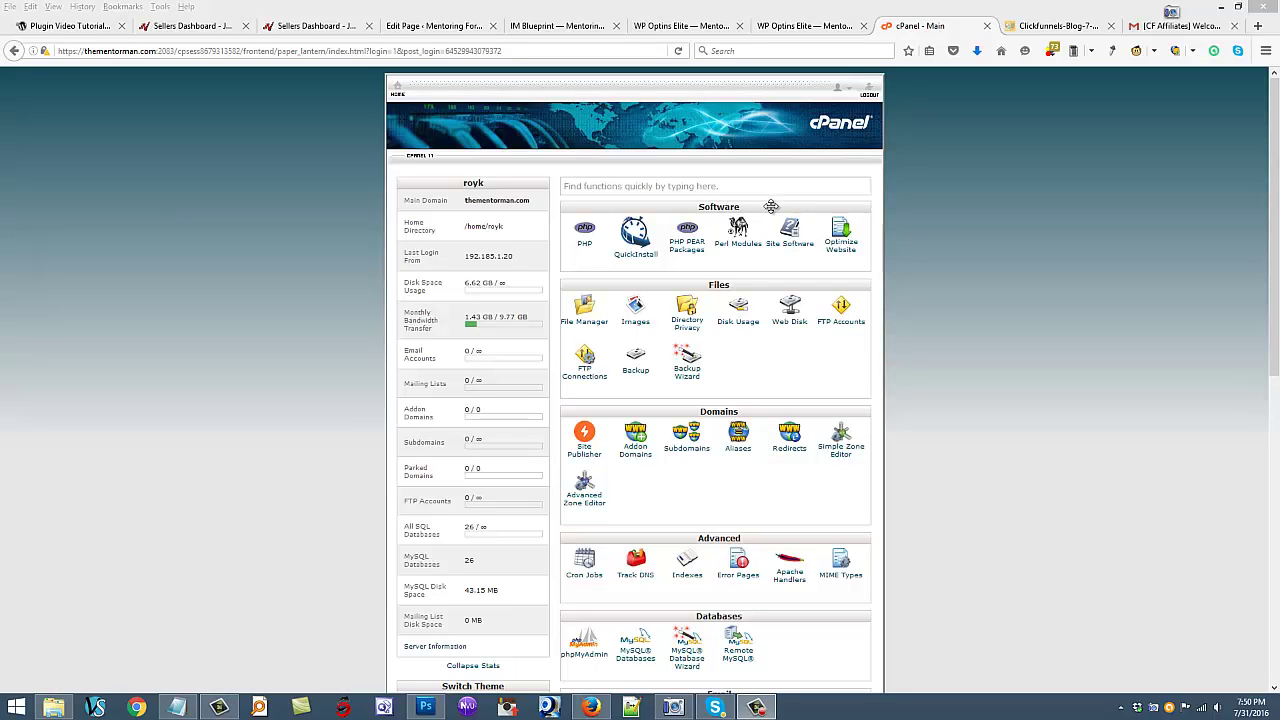
- Open QuickInstall's WordPress page with the free 4.5.3 option and $99–$399 premium packages
{"action": "mouse_move", "coordinate": [768, 207]}
{"action": "left_mouse_down"}
{"action": "mouse_move", "coordinate": [786, 403]}
{"action": "mouse_move", "coordinate": [781, 550]}
{"action": "mouse_move", "coordinate": [789, 172]}
{"action": "mouse_move", "coordinate": [787, 205]}
{"action": "left_mouse_up"}
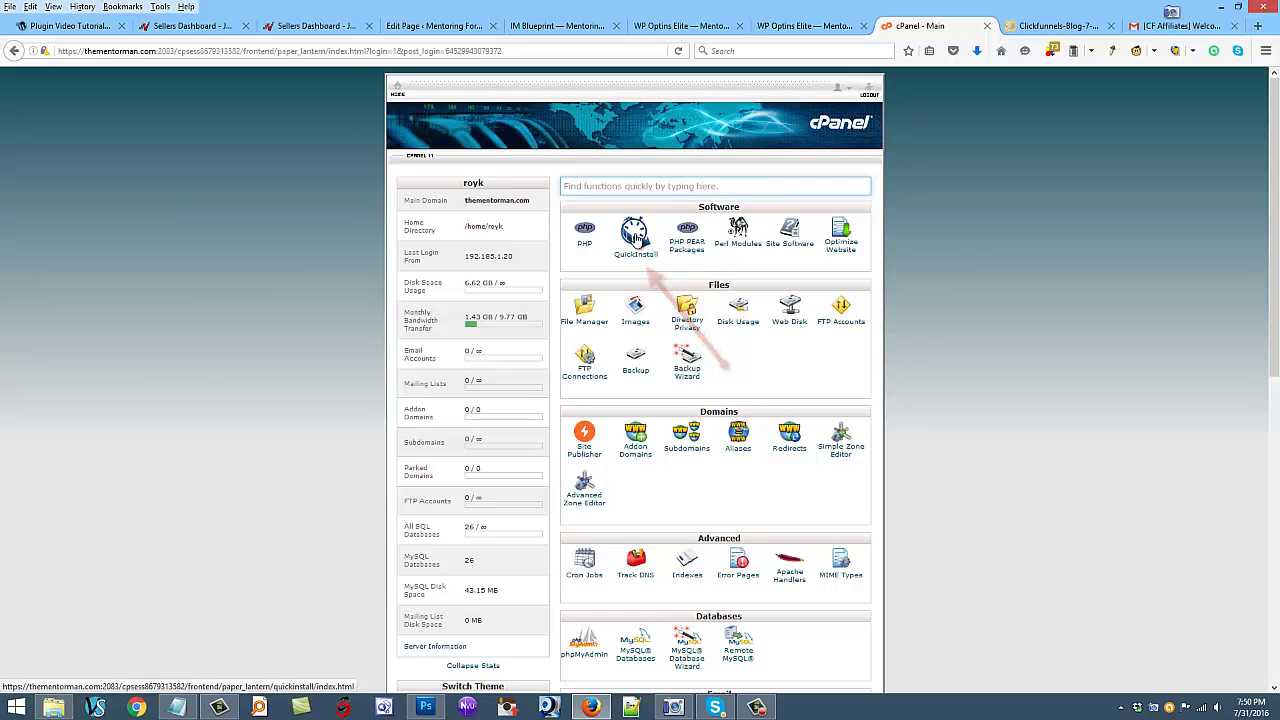
{"action": "left_click", "coordinate": [636, 236]}
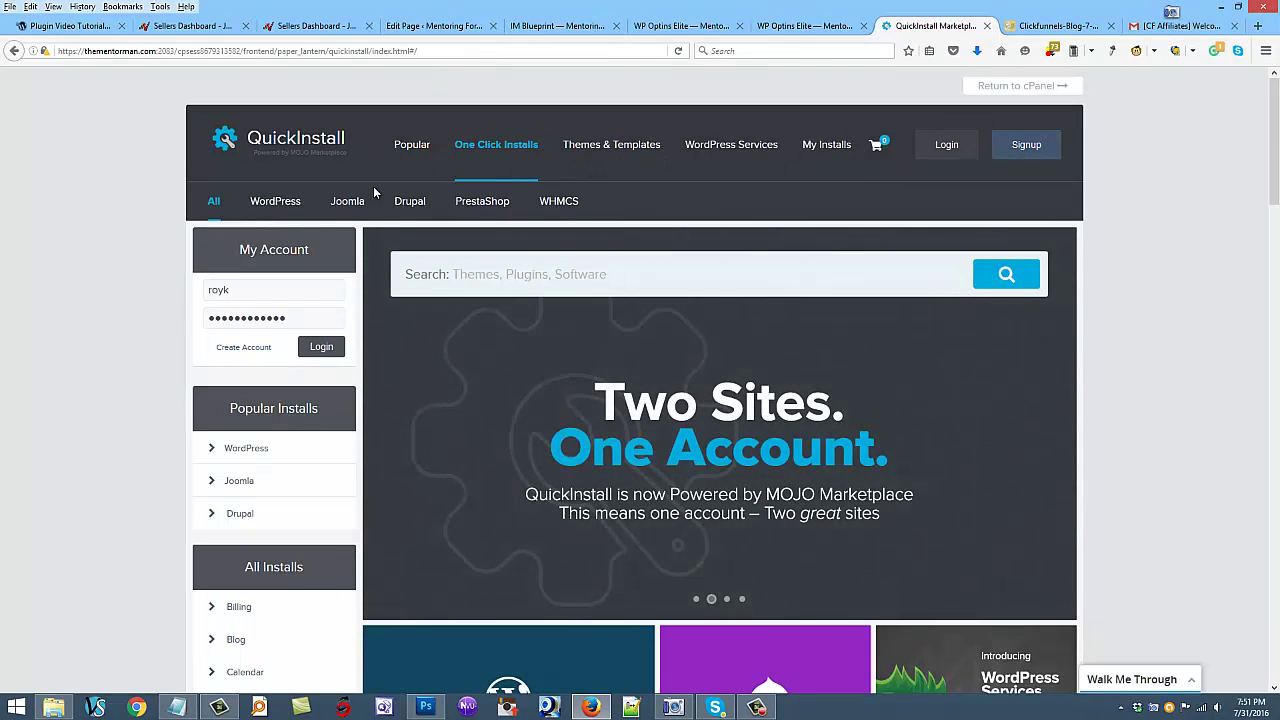
{"action": "left_click", "coordinate": [275, 205]}
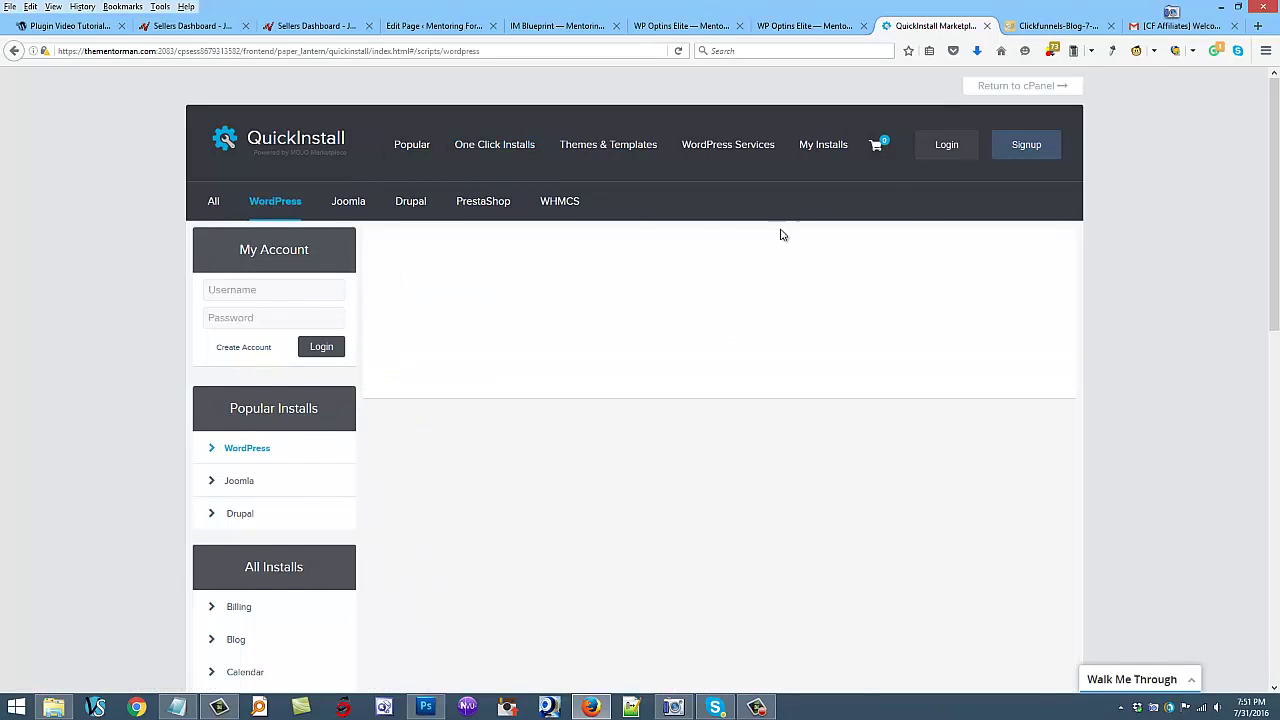
{"action": "scroll", "coordinate": [1111, 277], "scroll_direction": "down", "scroll_amount": 4}
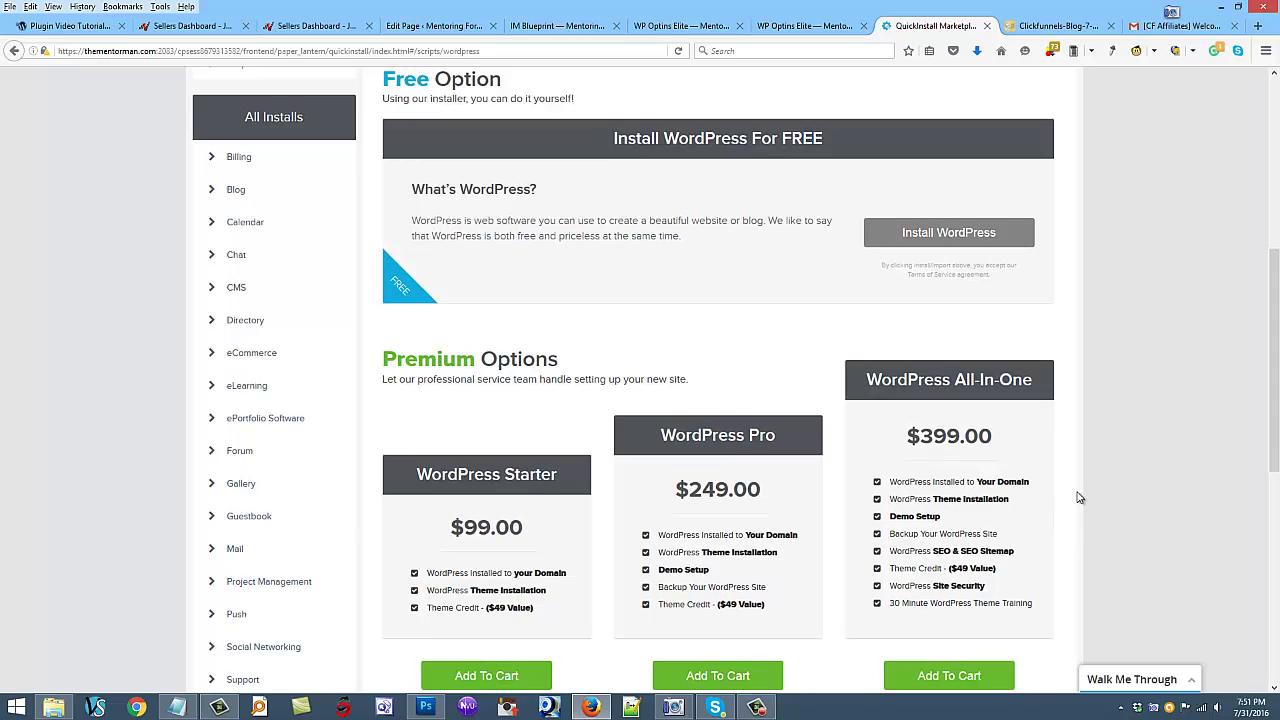
{"action": "scroll", "coordinate": [1078, 500], "scroll_direction": "up", "scroll_amount": 1}
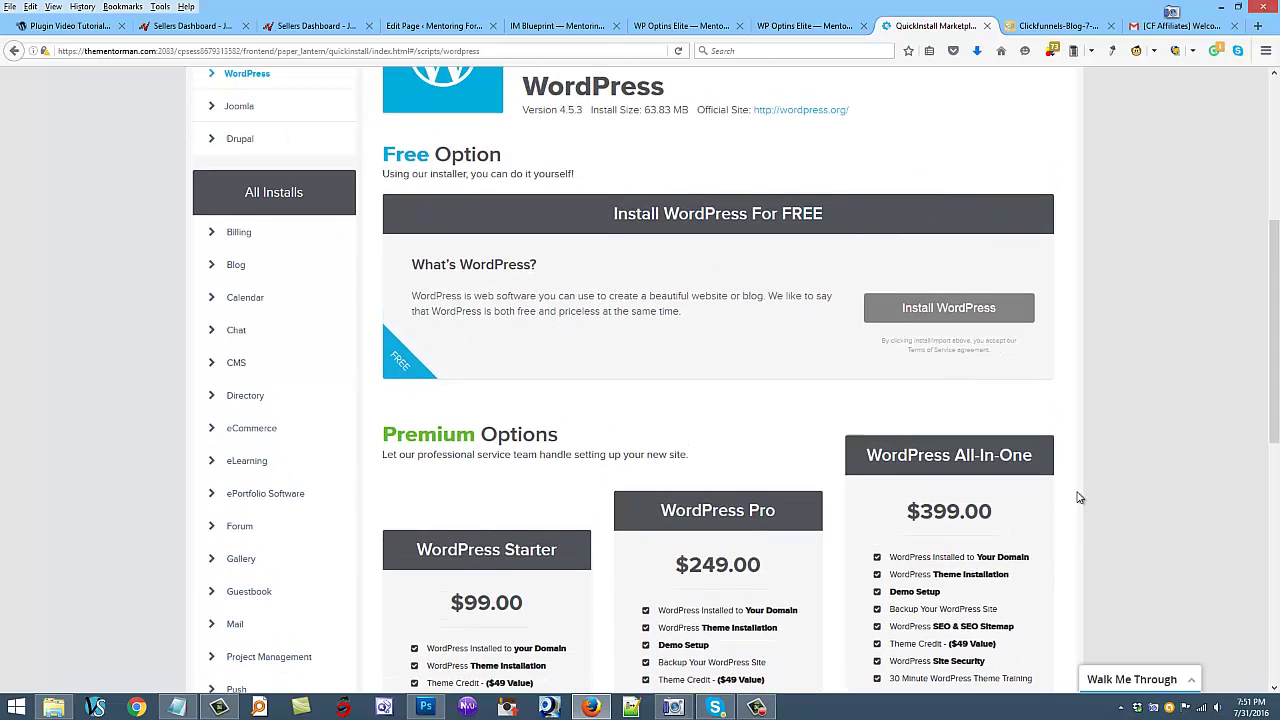
- Set the free install to thementorman.com, path conversion-tactics, and choose the saved admin email
{"action": "left_click", "coordinate": [949, 309]}
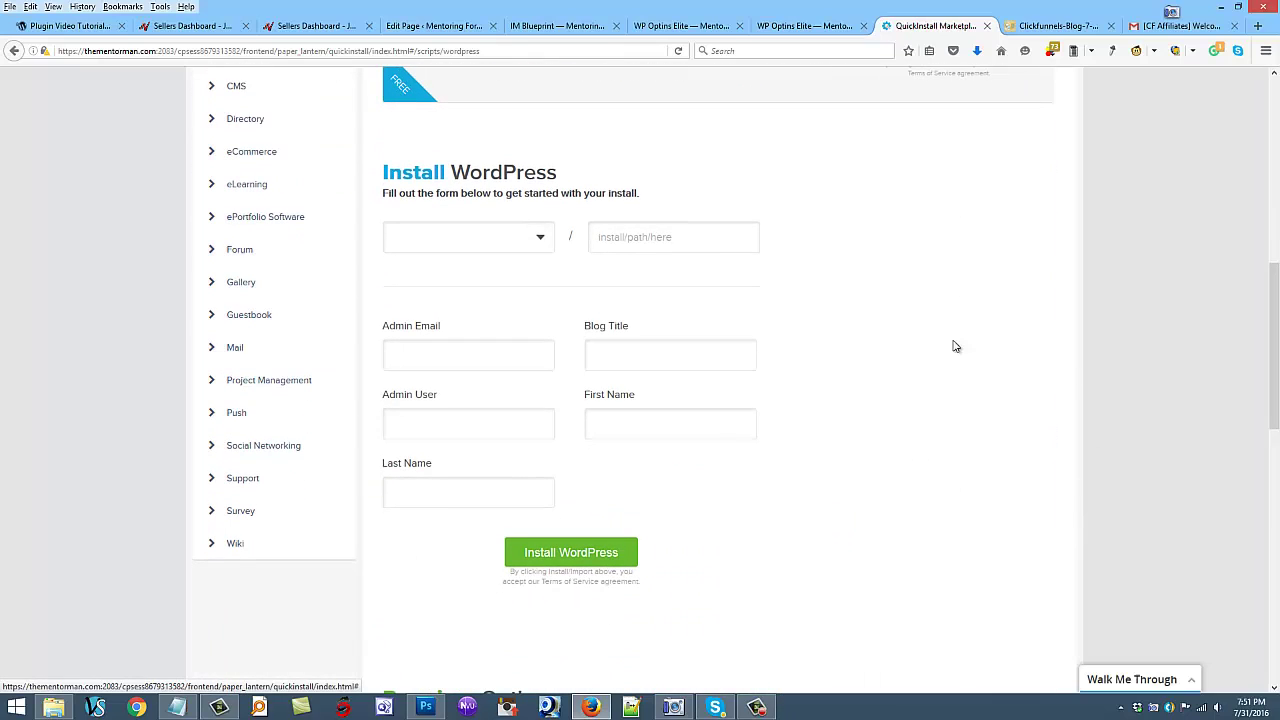
{"action": "left_click", "coordinate": [540, 242]}
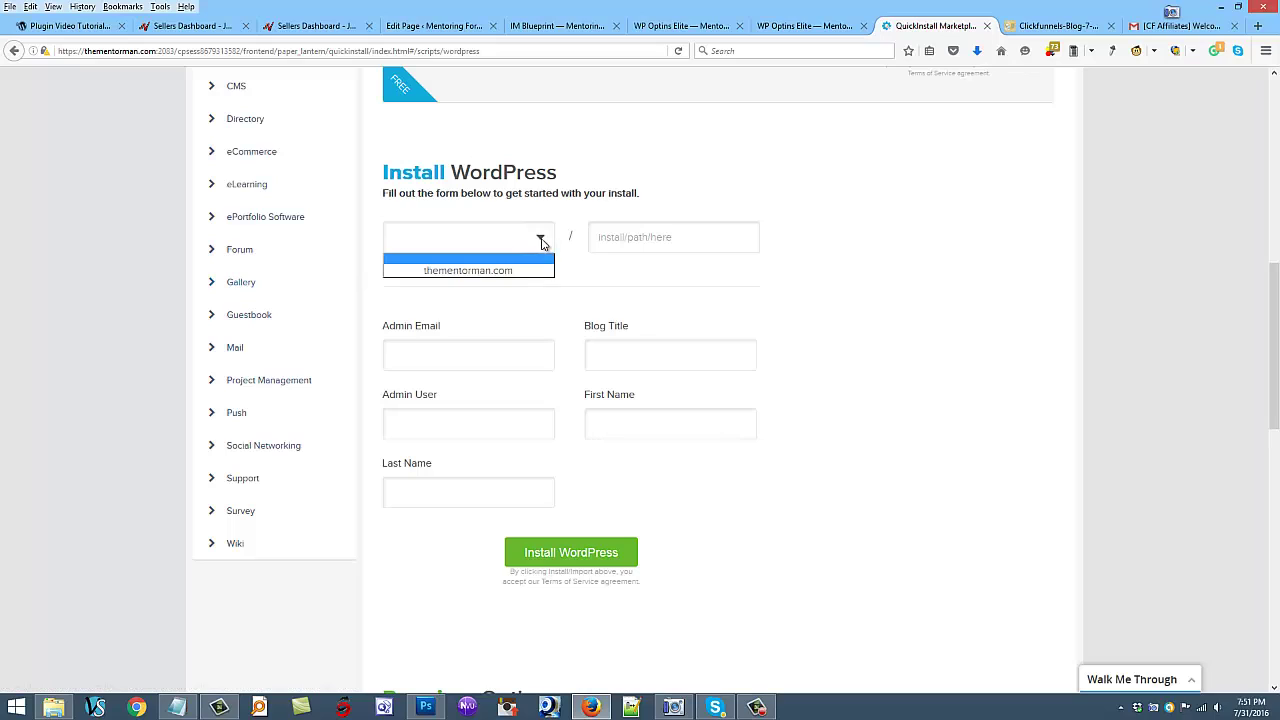
{"action": "left_click", "coordinate": [468, 270]}
{"action": "left_click", "coordinate": [662, 237]}
{"action": "type", "text": "conversion-tactics"}
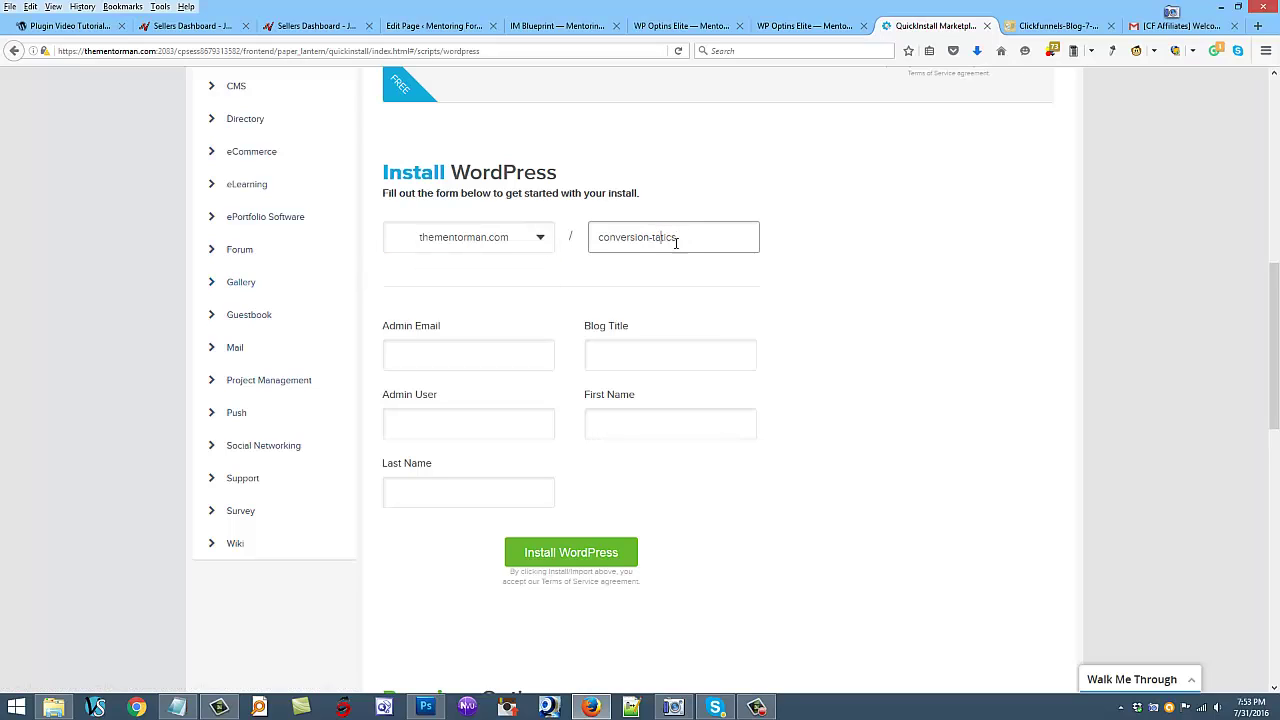
{"action": "type", "text": "c"}
{"action": "left_click", "coordinate": [800, 244]}
{"action": "left_click", "coordinate": [405, 357]}
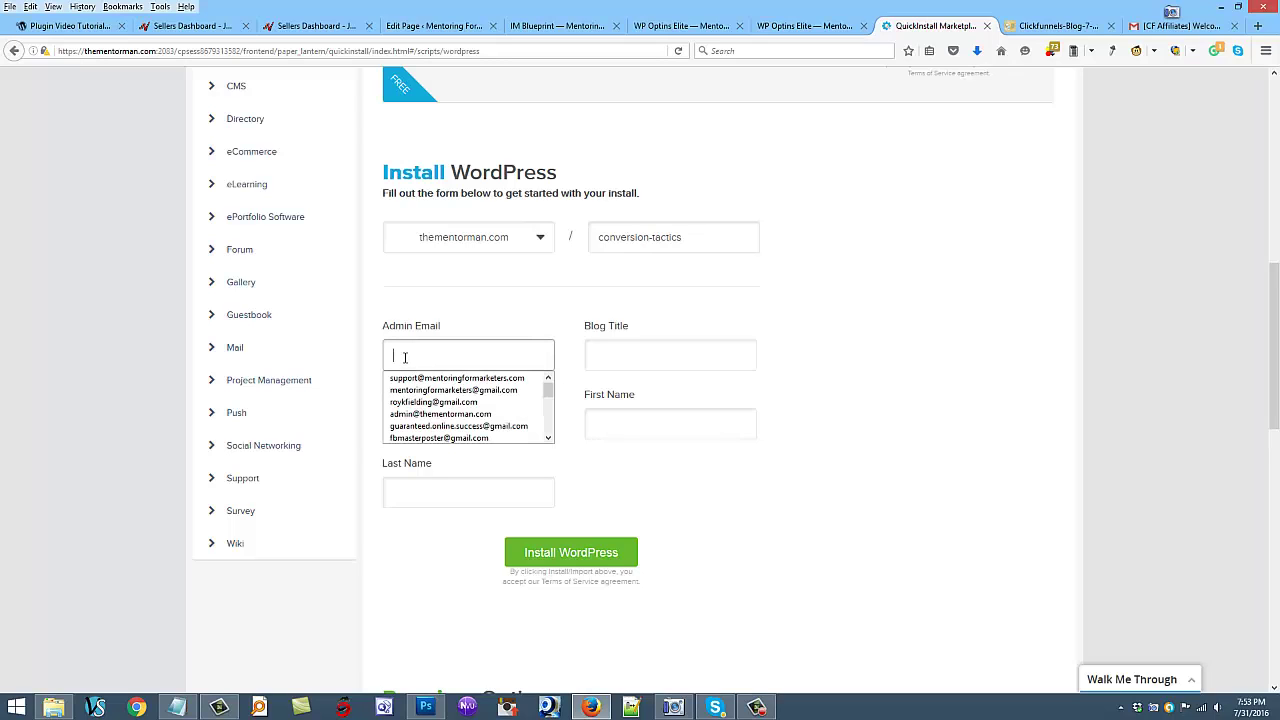
{"action": "left_click", "coordinate": [420, 413]}
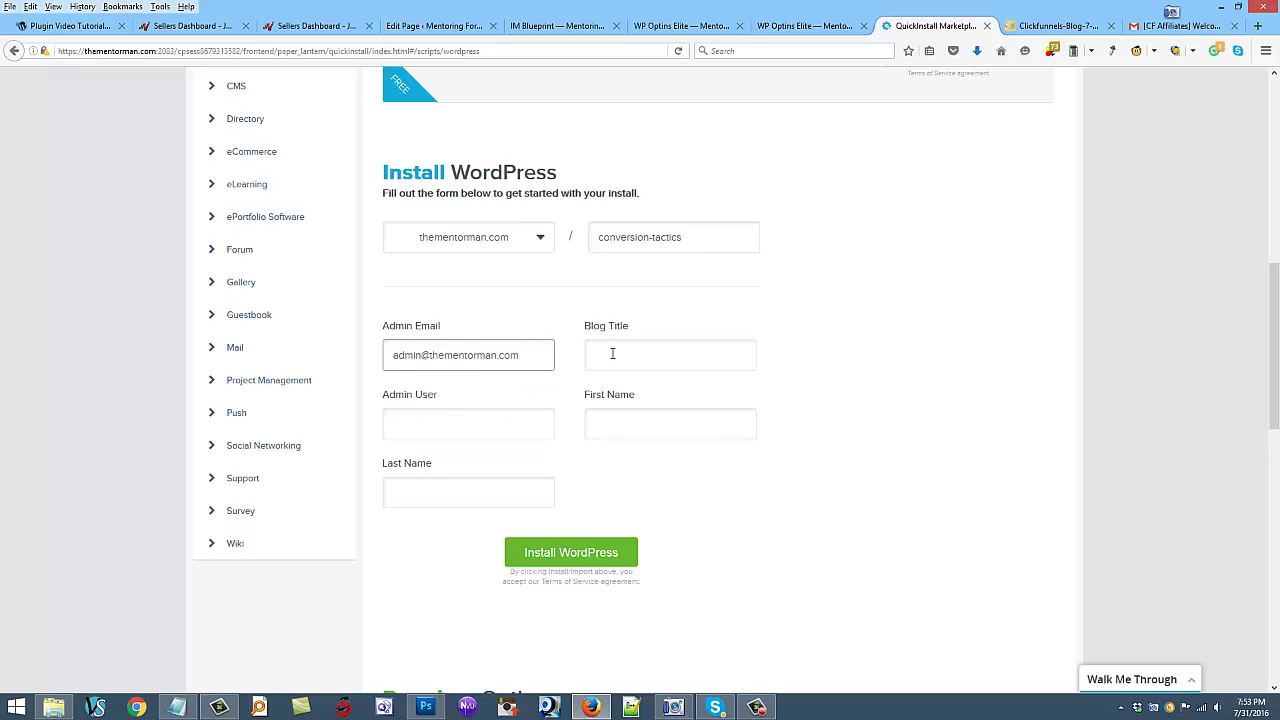
- Title the blog 'Conversion Tactics', reusing the path text with capitalised words
{"action": "left_click_drag", "start_coordinate": [686, 237], "coordinate": [598, 237]}
{"action": "right_click", "coordinate": [618, 234]}
{"action": "left_click", "coordinate": [640, 280]}
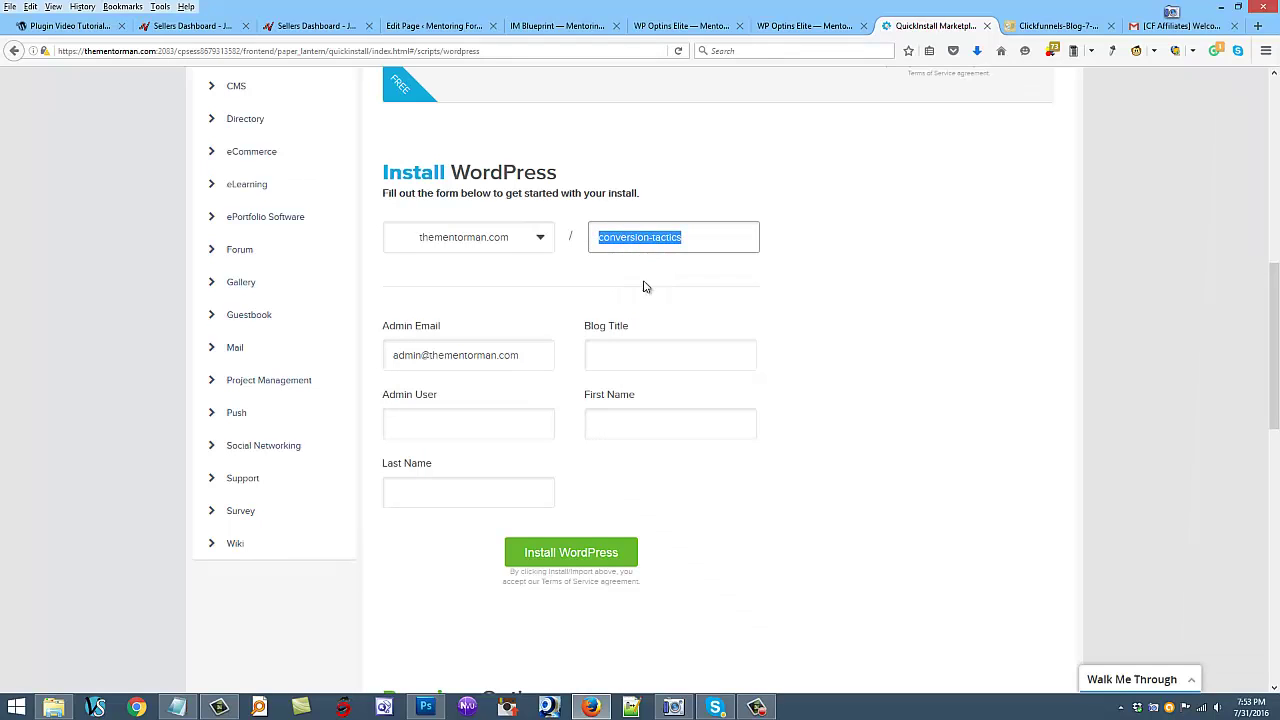
{"action": "left_click", "coordinate": [607, 357]}
{"action": "right_click", "coordinate": [607, 357]}
{"action": "left_click", "coordinate": [664, 414]}
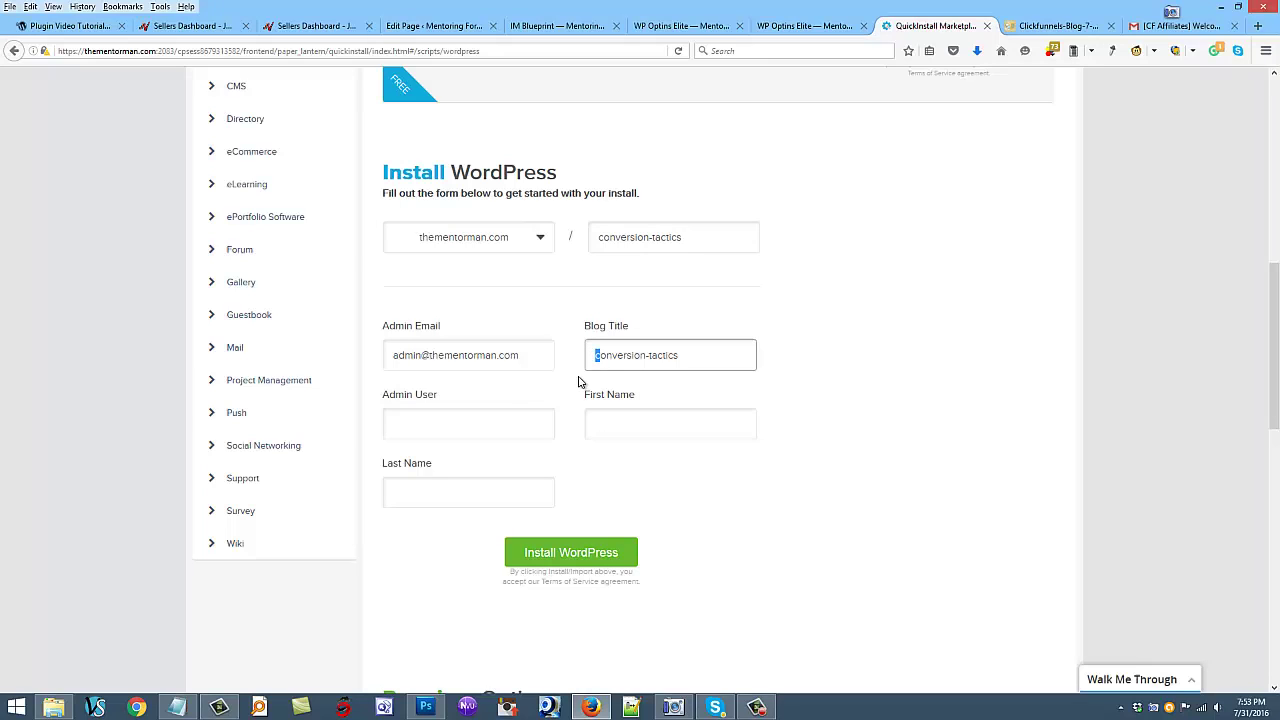
{"action": "type", "text": "C"}
{"action": "key", "text": "BackSpace"}
{"action": "key", "text": "Delete"}
{"action": "type", "text": "T"}
- Fill the admin username, first and last name from saved entries and launch the install
{"action": "left_click", "coordinate": [412, 425]}
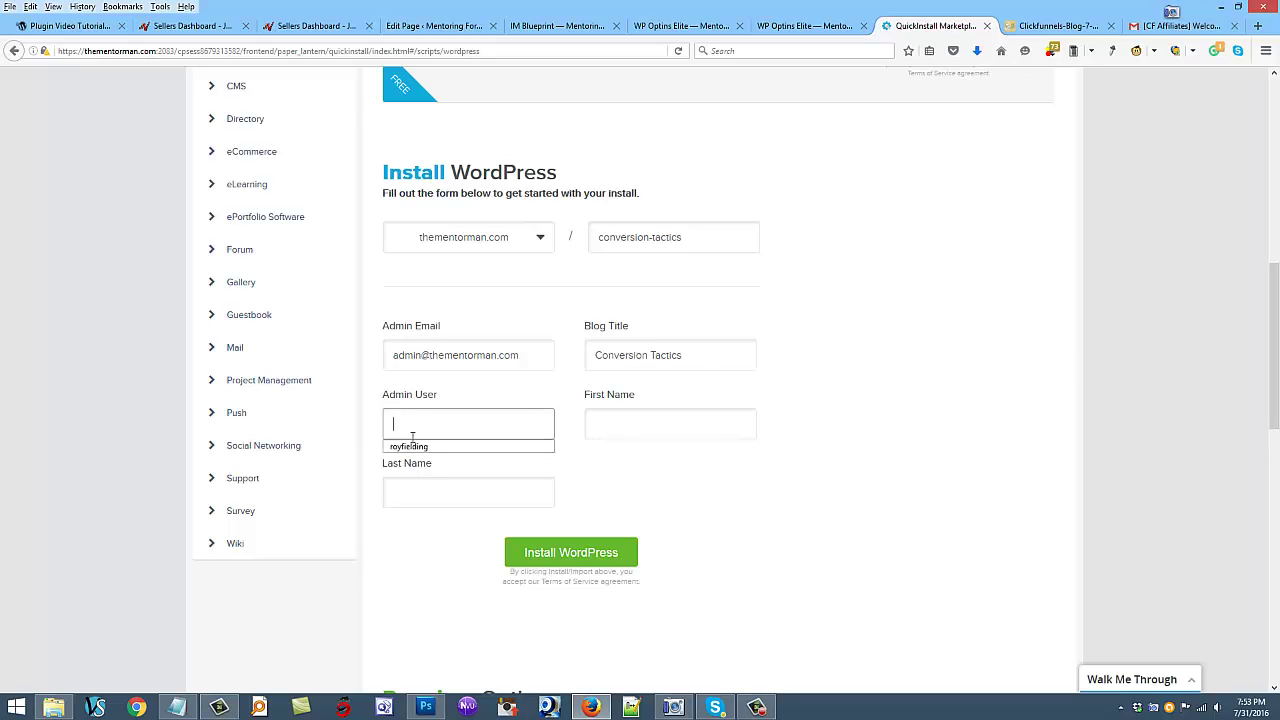
{"action": "left_click", "coordinate": [411, 446]}
{"action": "left_click", "coordinate": [614, 426]}
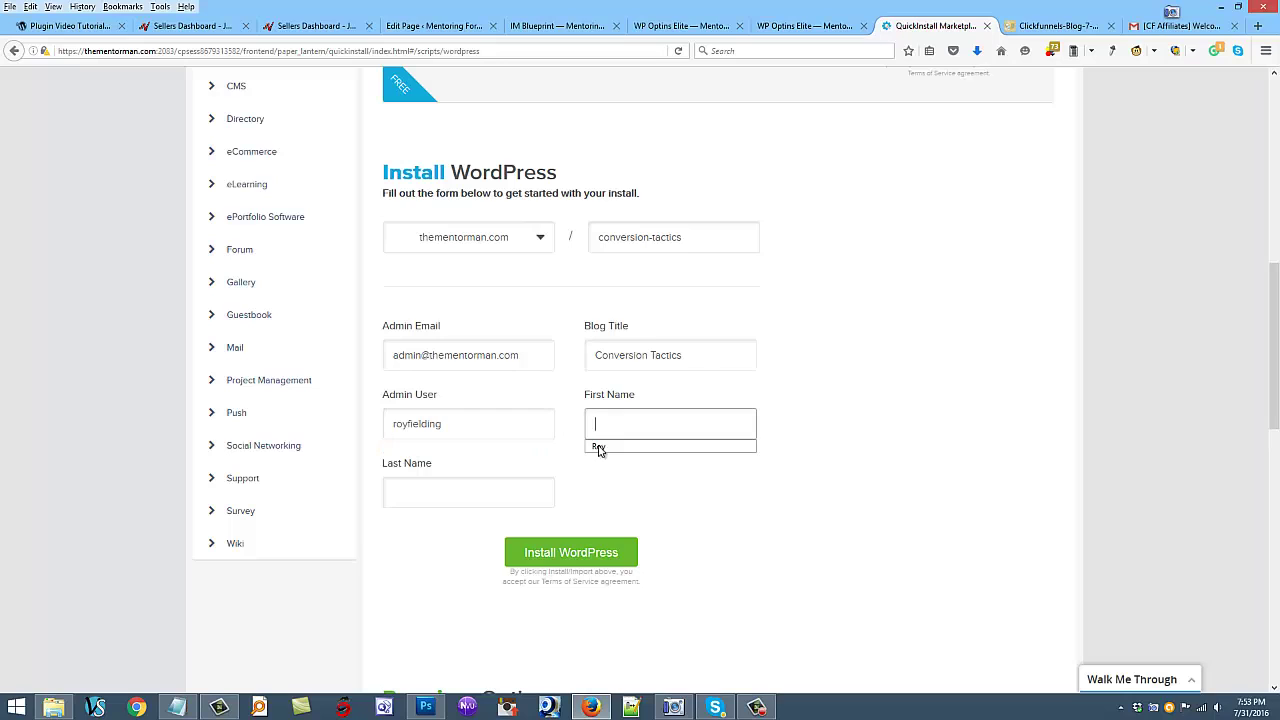
{"action": "key", "text": "Down"}
{"action": "key", "text": "Return"}
{"action": "left_click", "coordinate": [429, 491]}
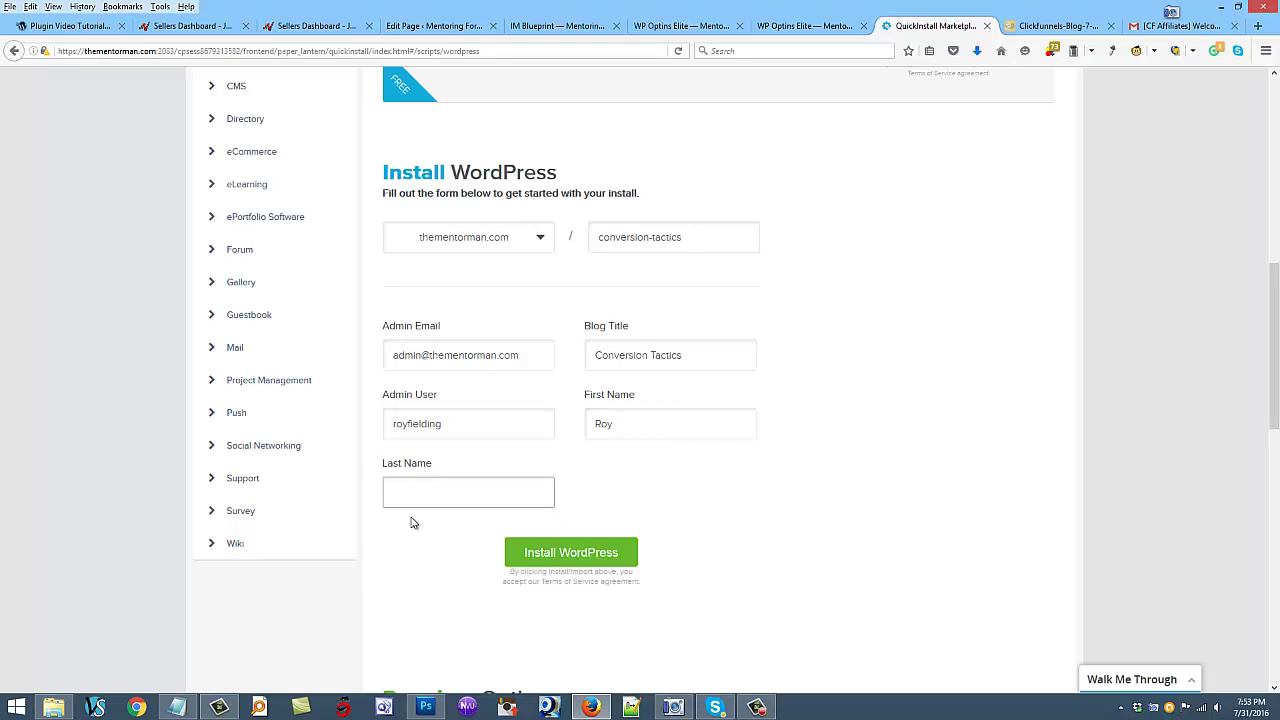
{"action": "left_click", "coordinate": [420, 516]}
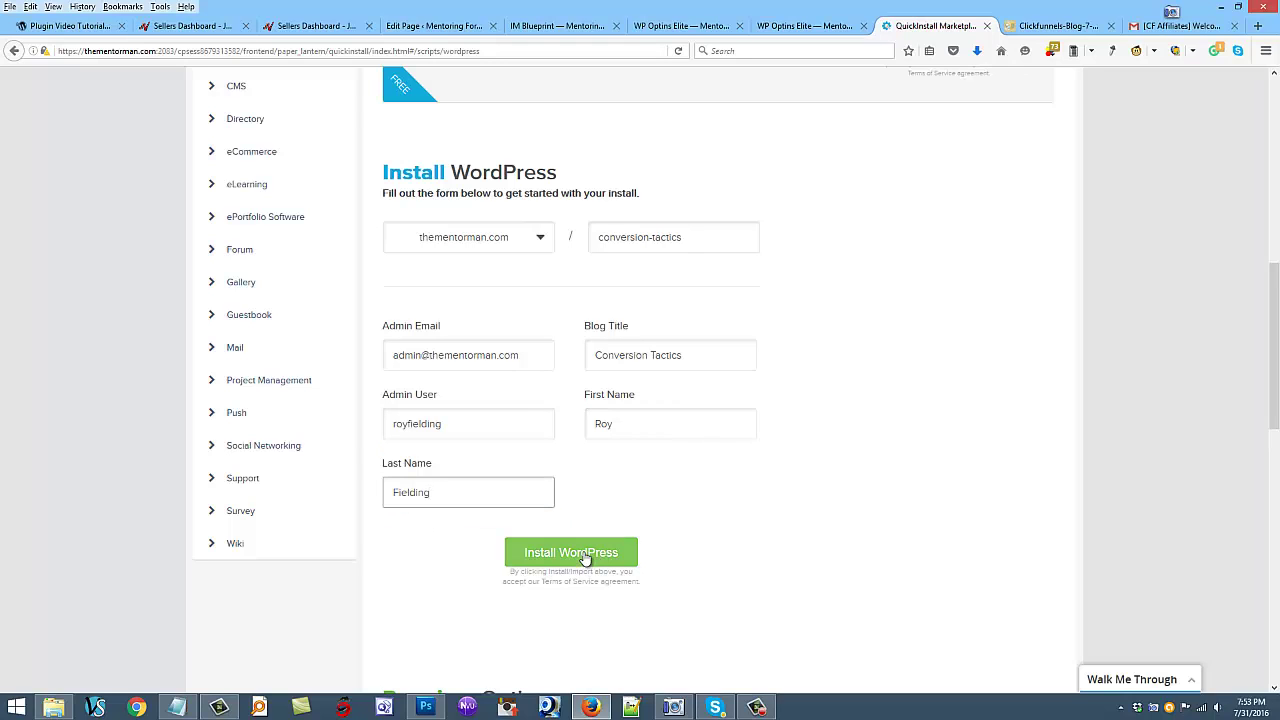
{"action": "left_click", "coordinate": [587, 557]}
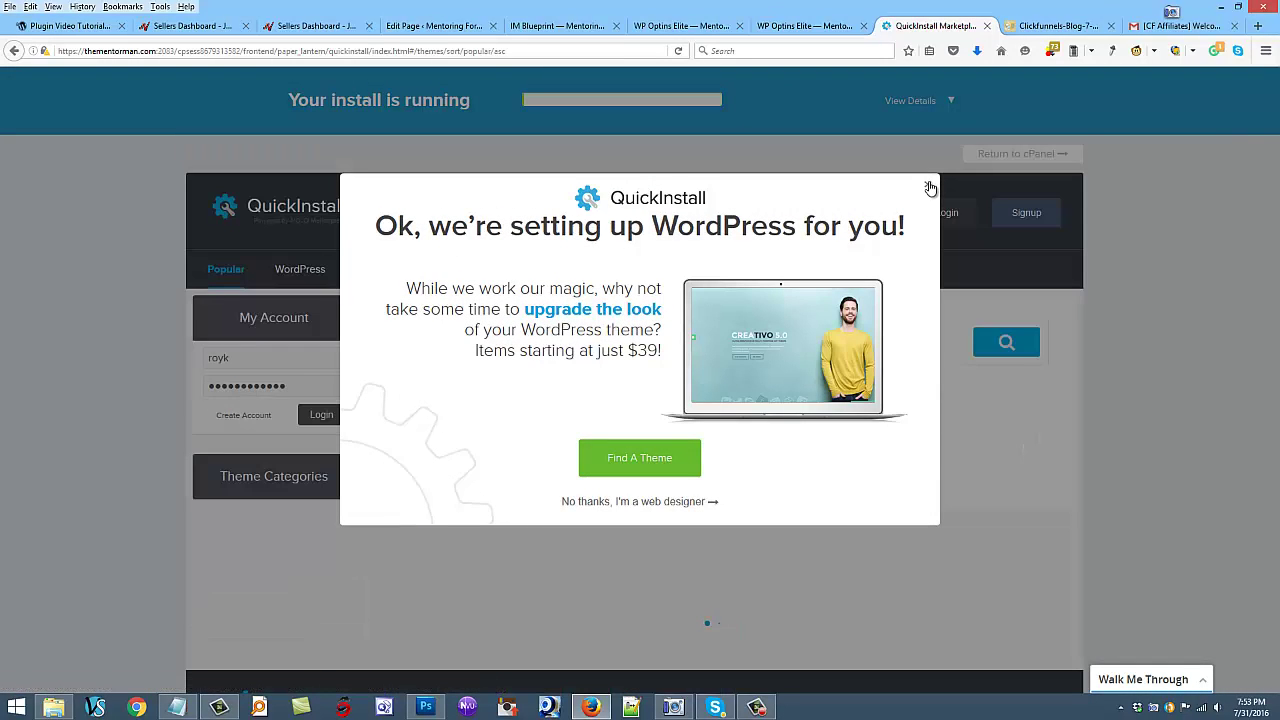
- Dismiss the theme upsell, view the new install's credentials and copy the admin password
{"action": "left_click", "coordinate": [929, 187]}
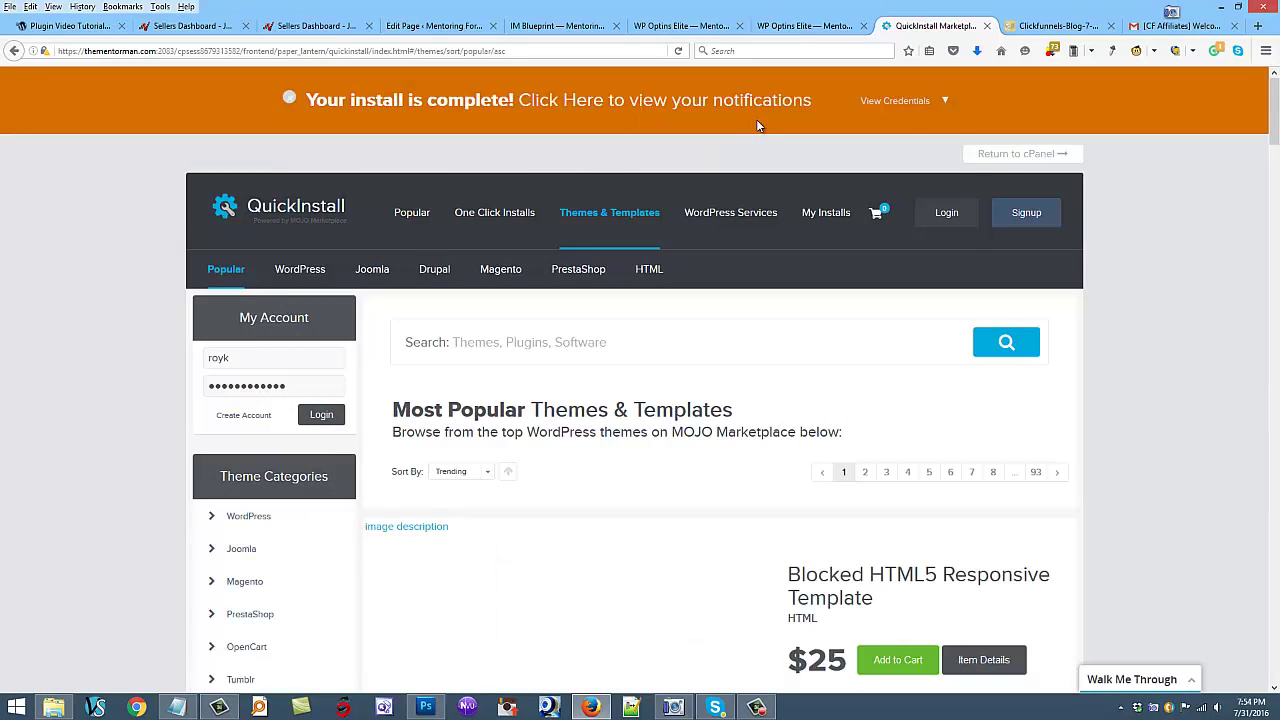
{"action": "left_click", "coordinate": [945, 103]}
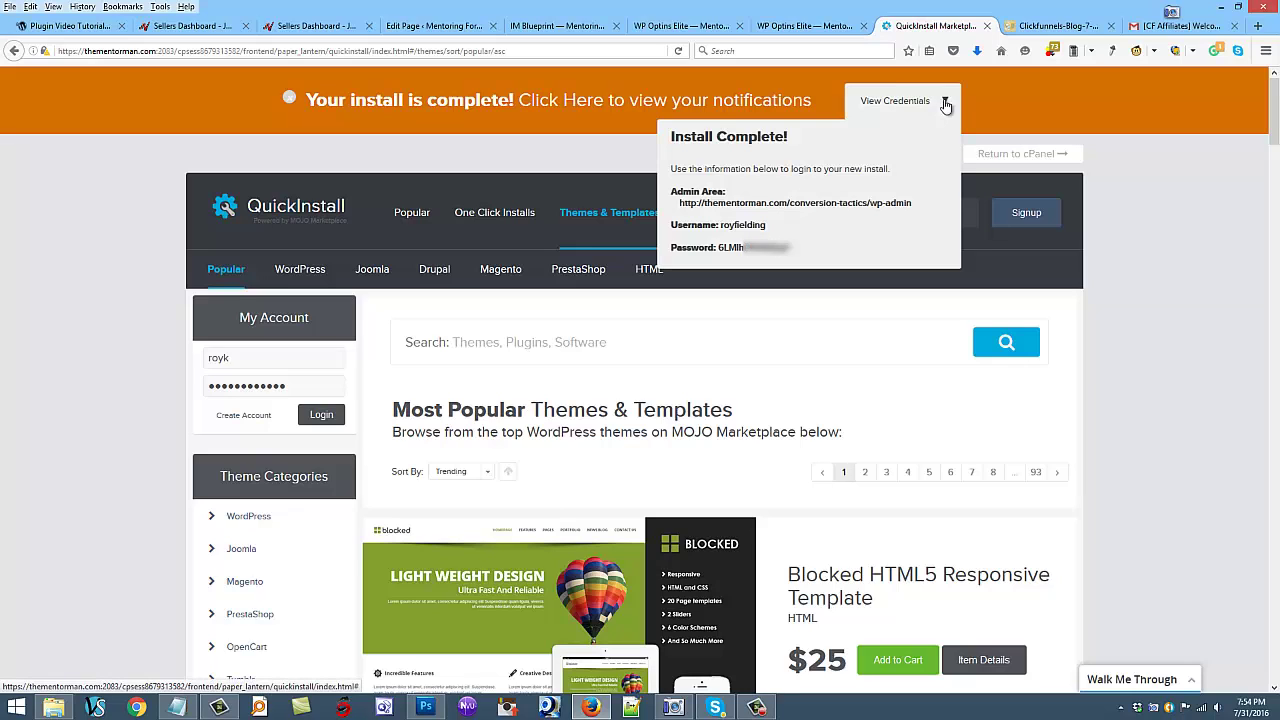
{"action": "left_click_drag", "start_coordinate": [800, 248], "coordinate": [722, 248]}
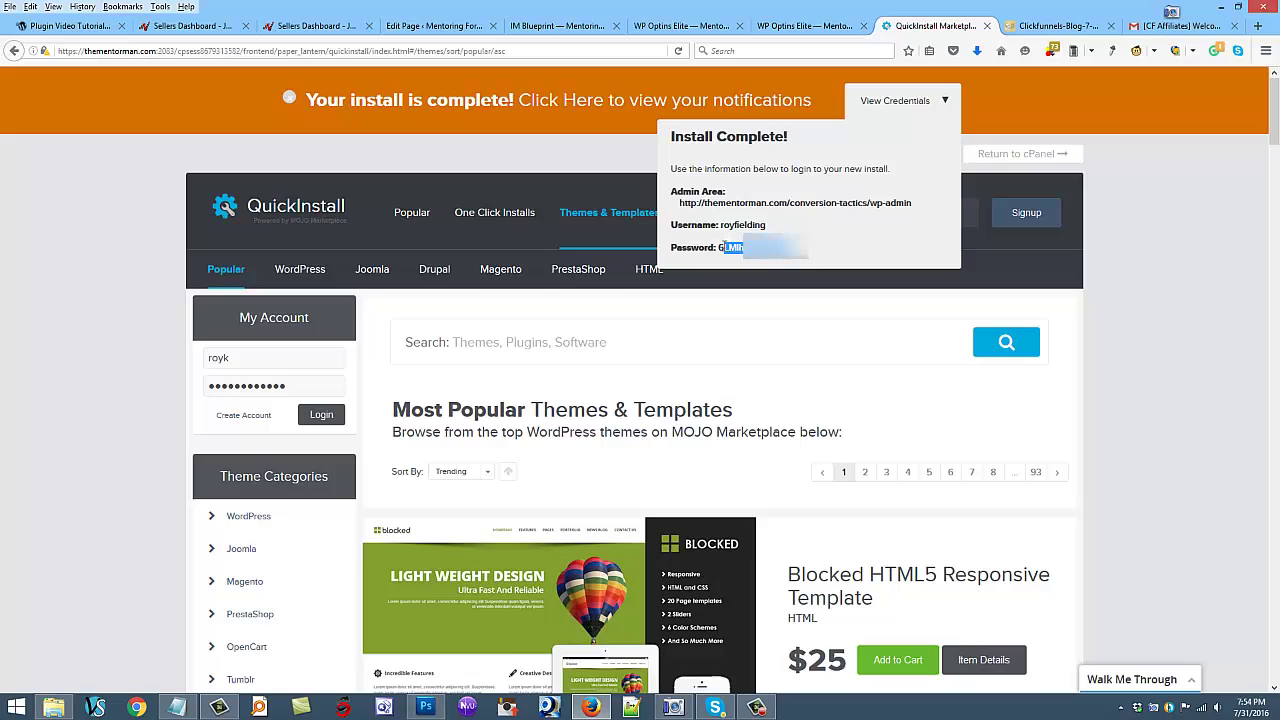
{"action": "right_click", "coordinate": [746, 249]}
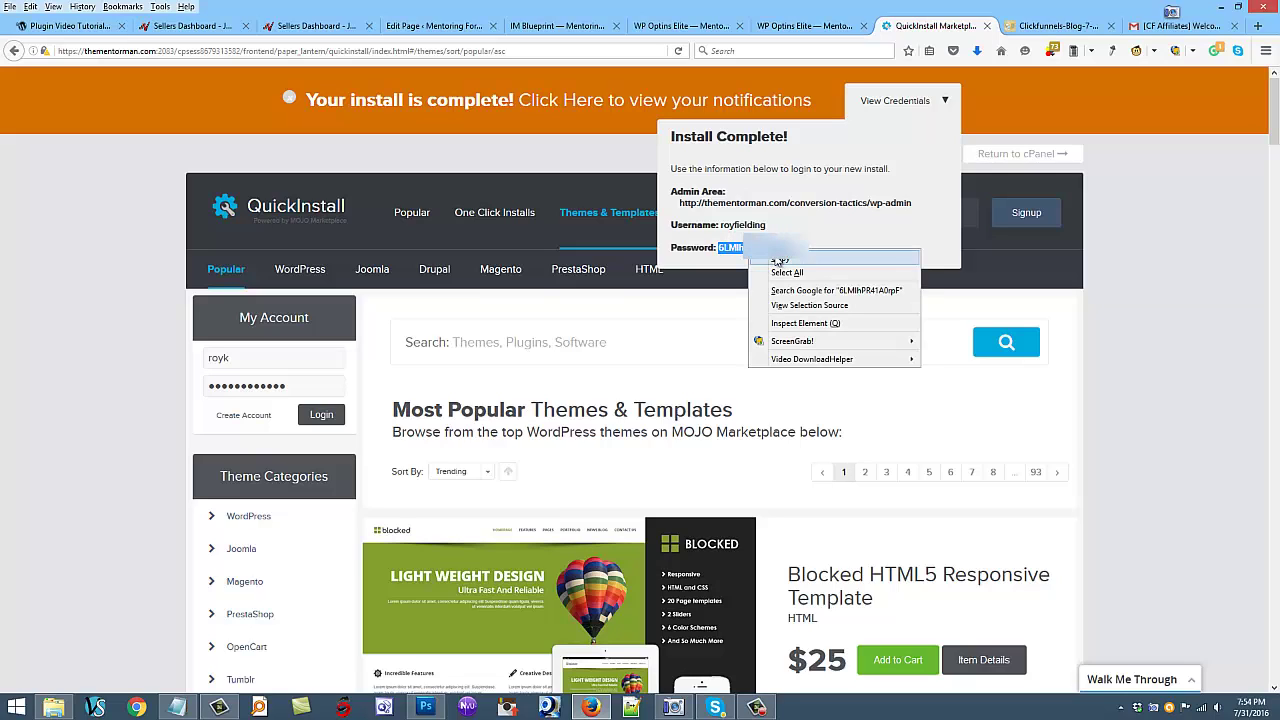
{"action": "left_click", "coordinate": [766, 262]}
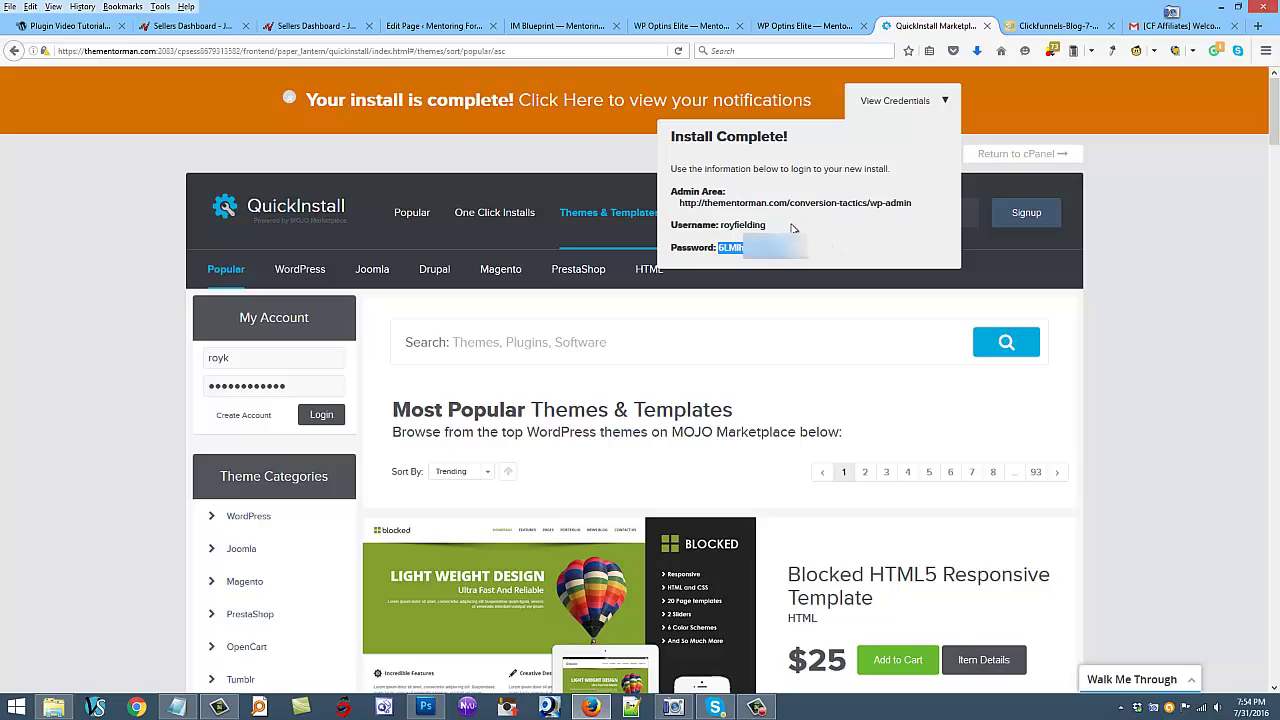
{"action": "right_click", "coordinate": [740, 248]}
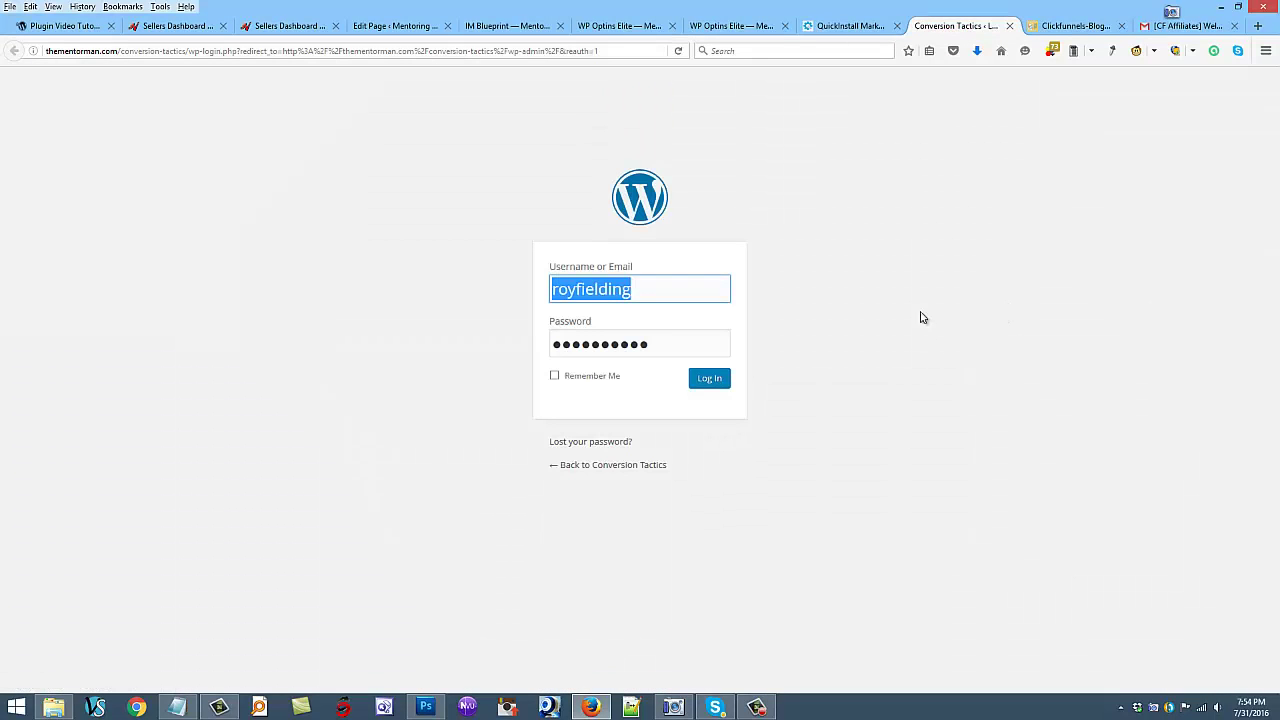
- Paste the copied admin password into the wp-login form and log in
{"action": "left_click", "coordinate": [651, 343]}
{"action": "left_click_drag", "start_coordinate": [651, 343], "coordinate": [553, 343]}
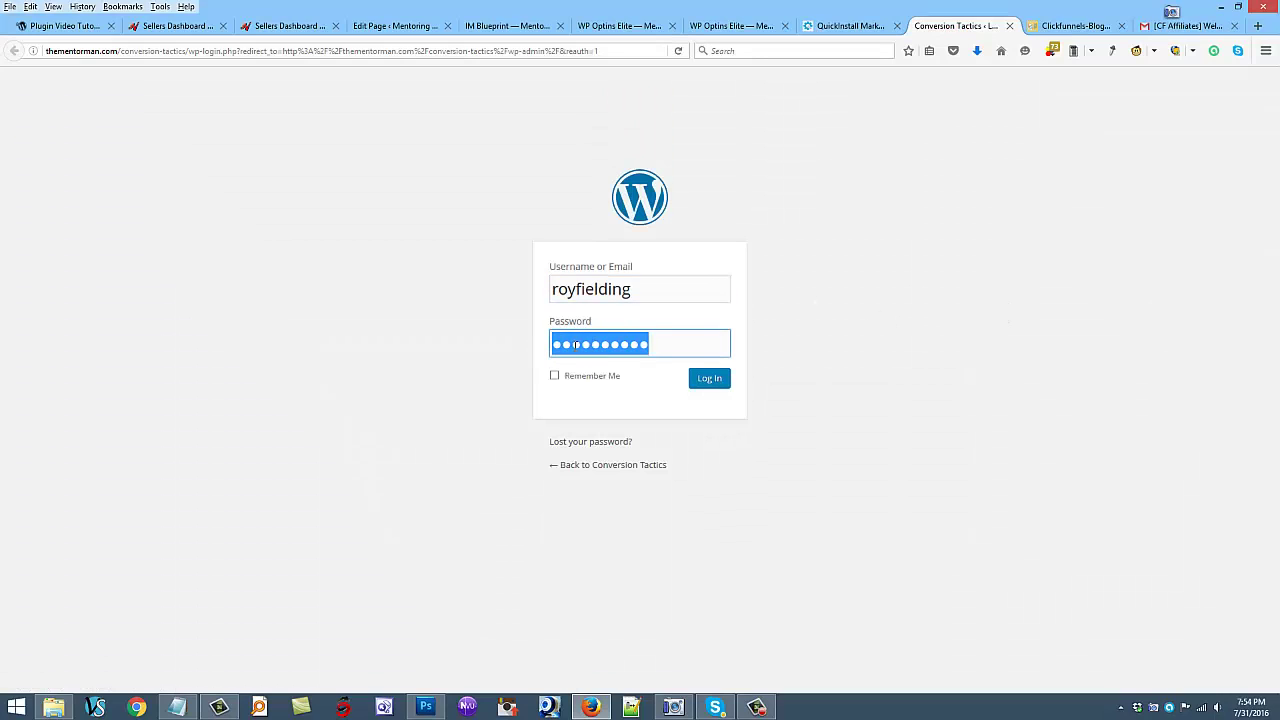
{"action": "right_click", "coordinate": [576, 344]}
{"action": "left_click", "coordinate": [613, 405]}
{"action": "left_click", "coordinate": [711, 380]}
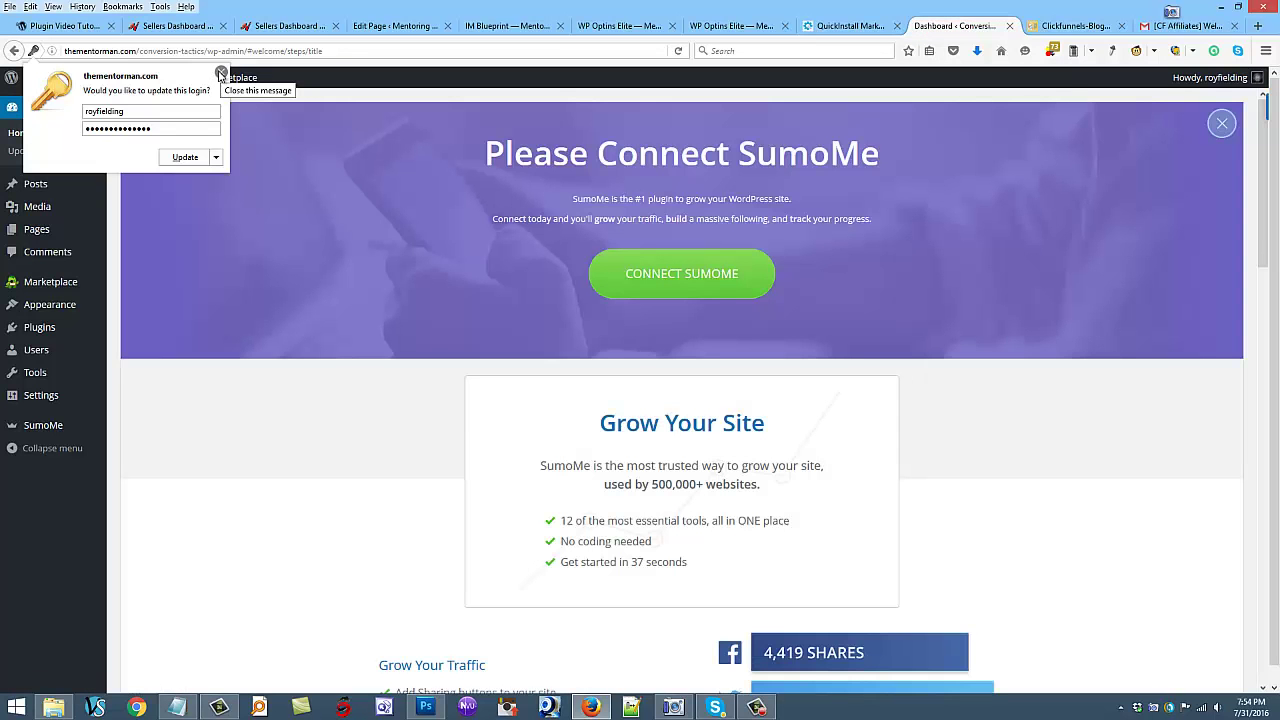
- Decline Firefox's update-login prompt and look over the SumoMe welcome dashboard
{"action": "left_click", "coordinate": [221, 74]}
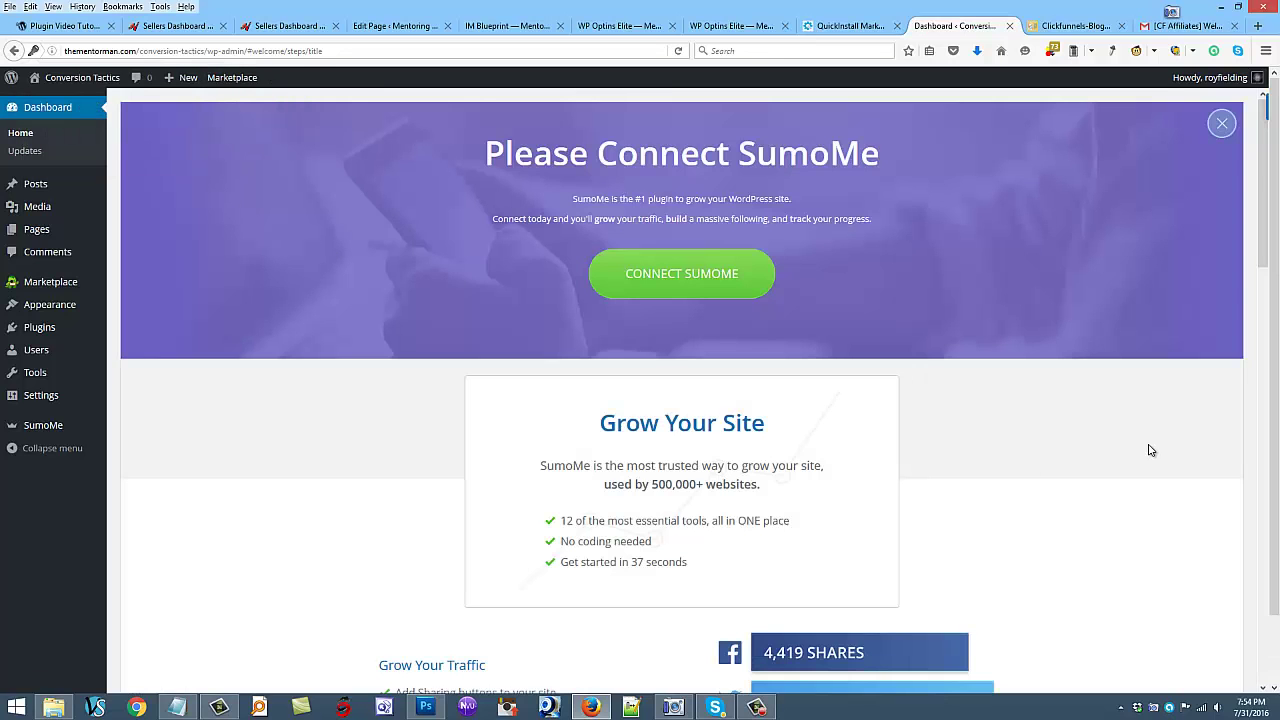
{"action": "scroll", "coordinate": [996, 531], "scroll_direction": "down", "scroll_amount": 3}
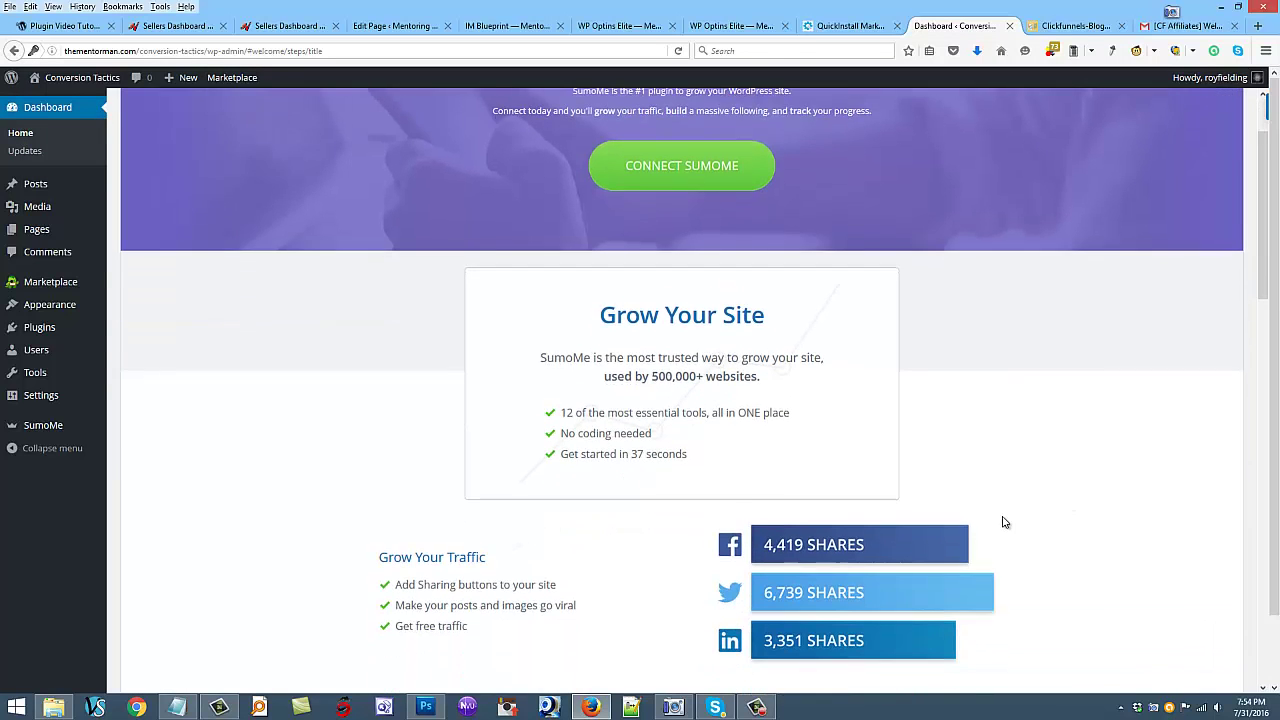
{"action": "scroll", "coordinate": [1005, 515], "scroll_direction": "up", "scroll_amount": 3}
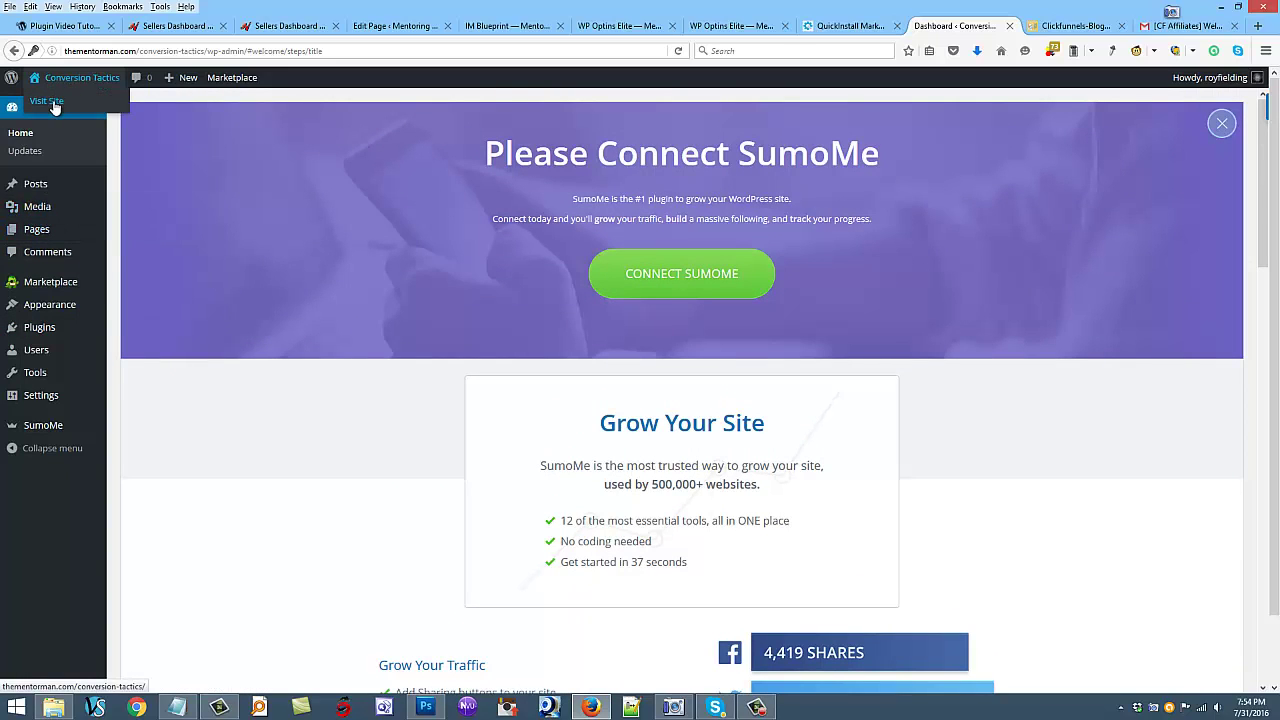
- Preview the front page, then switch off Coming Soon mode from Installed Plugins
{"action": "left_click", "coordinate": [53, 102]}
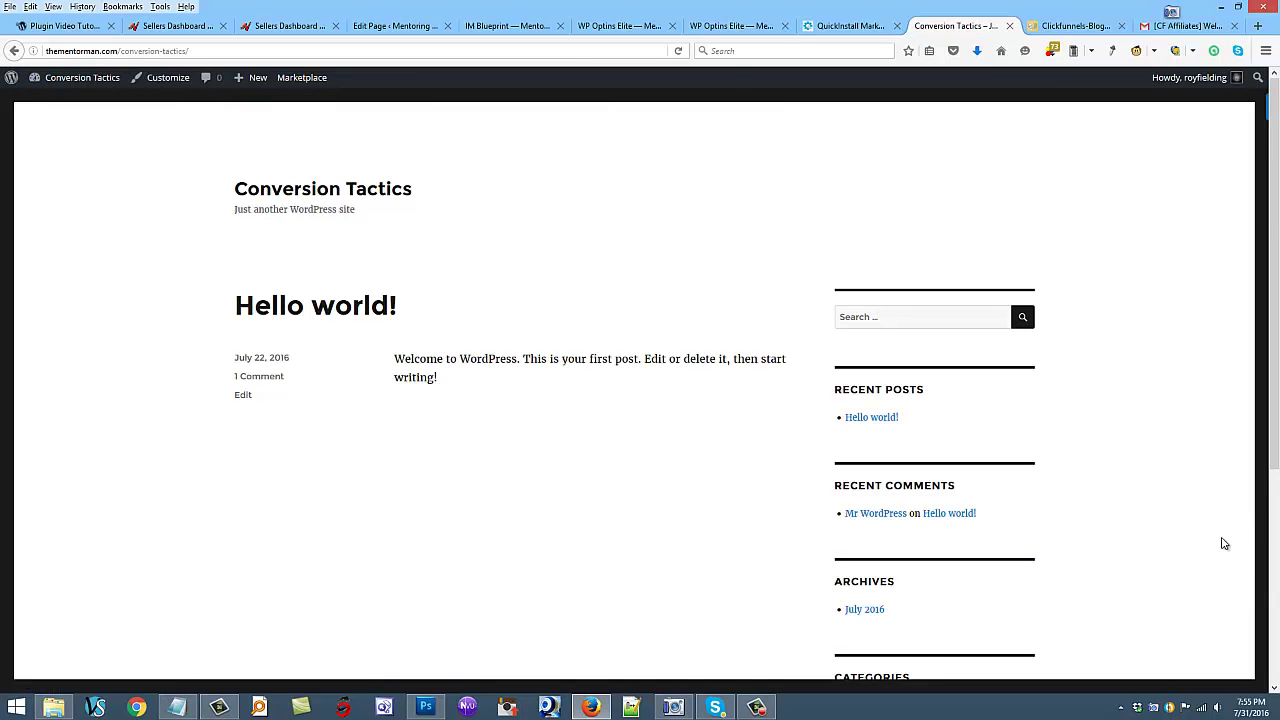
{"action": "left_click", "coordinate": [60, 78]}
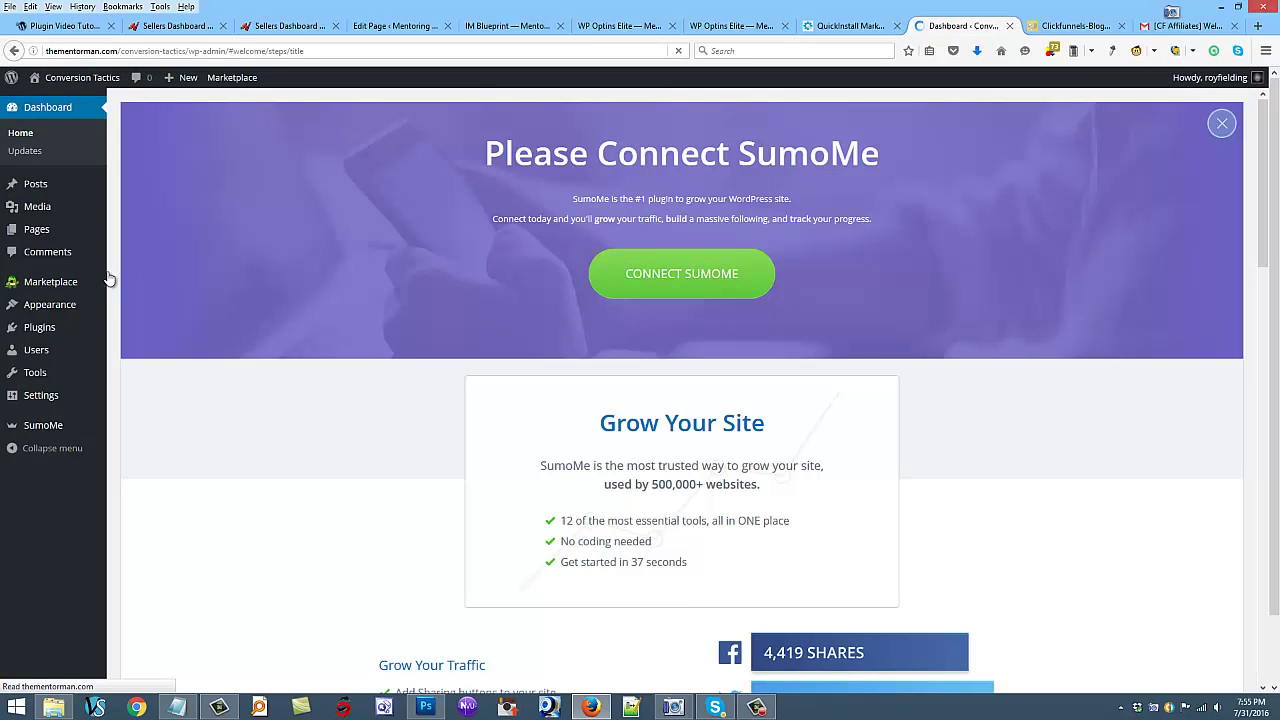
{"action": "mouse_move", "coordinate": [40, 331]}
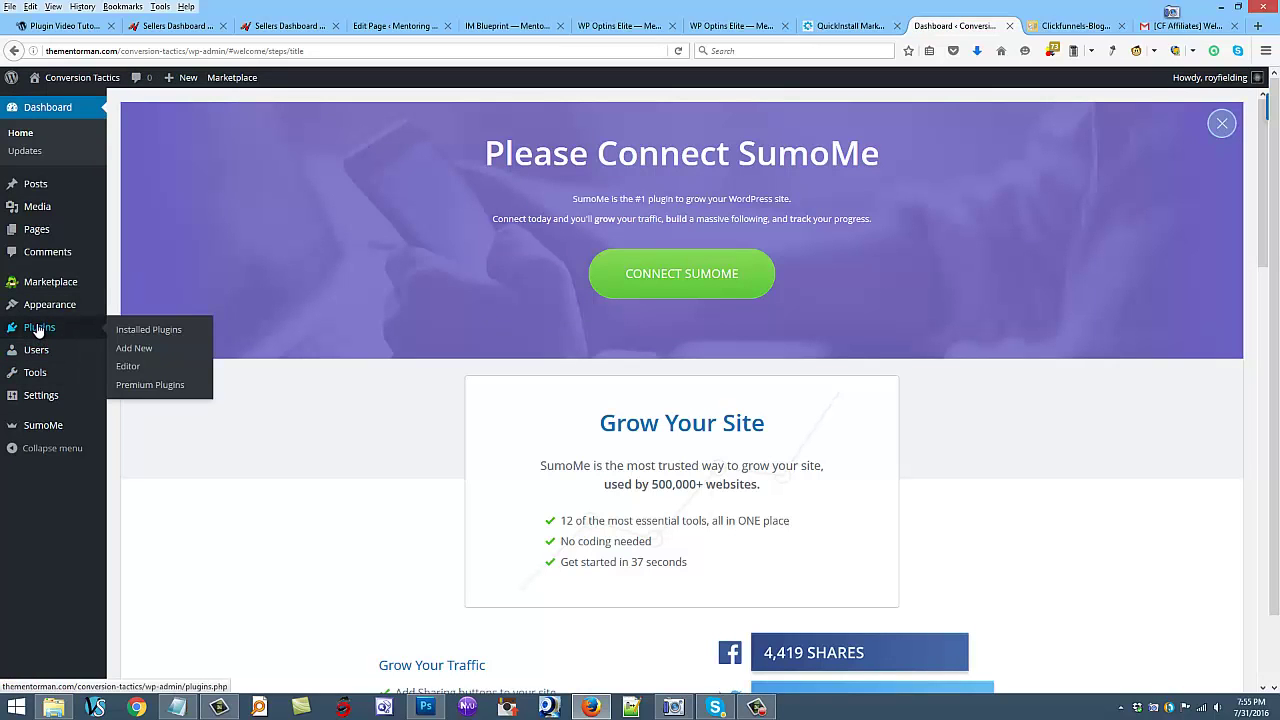
{"action": "left_click", "coordinate": [38, 330]}
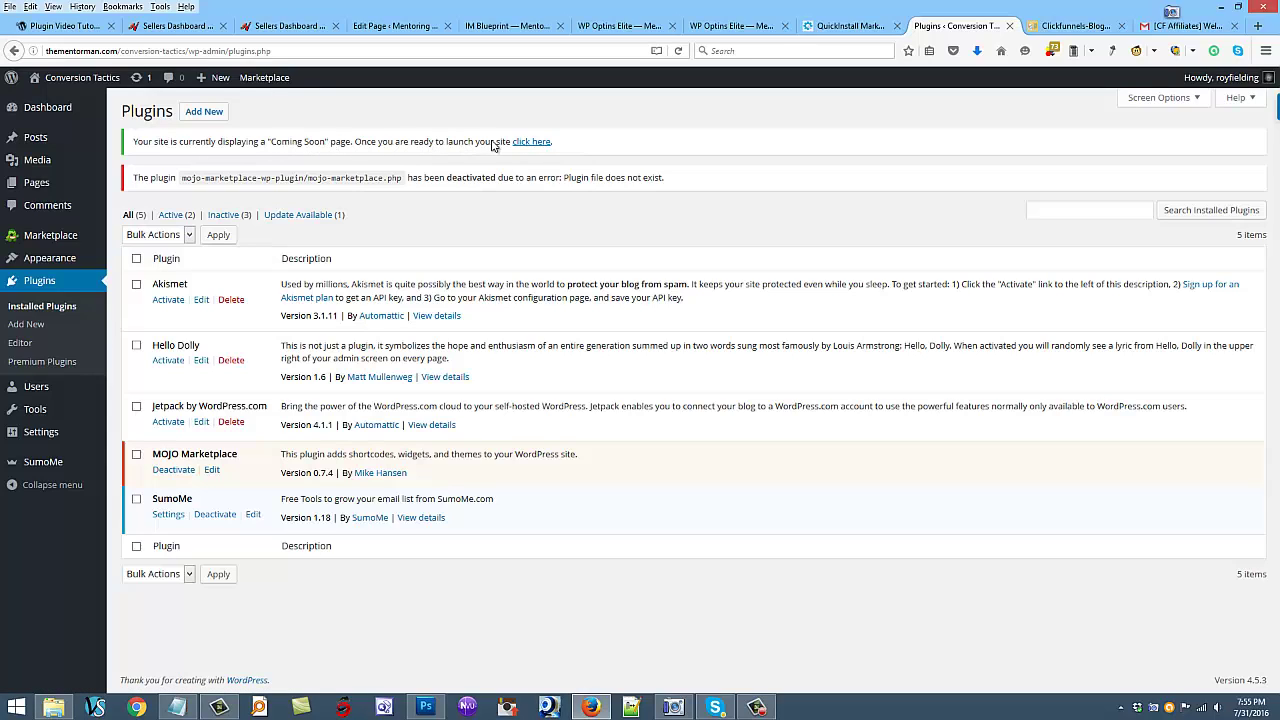
{"action": "left_click", "coordinate": [532, 142]}
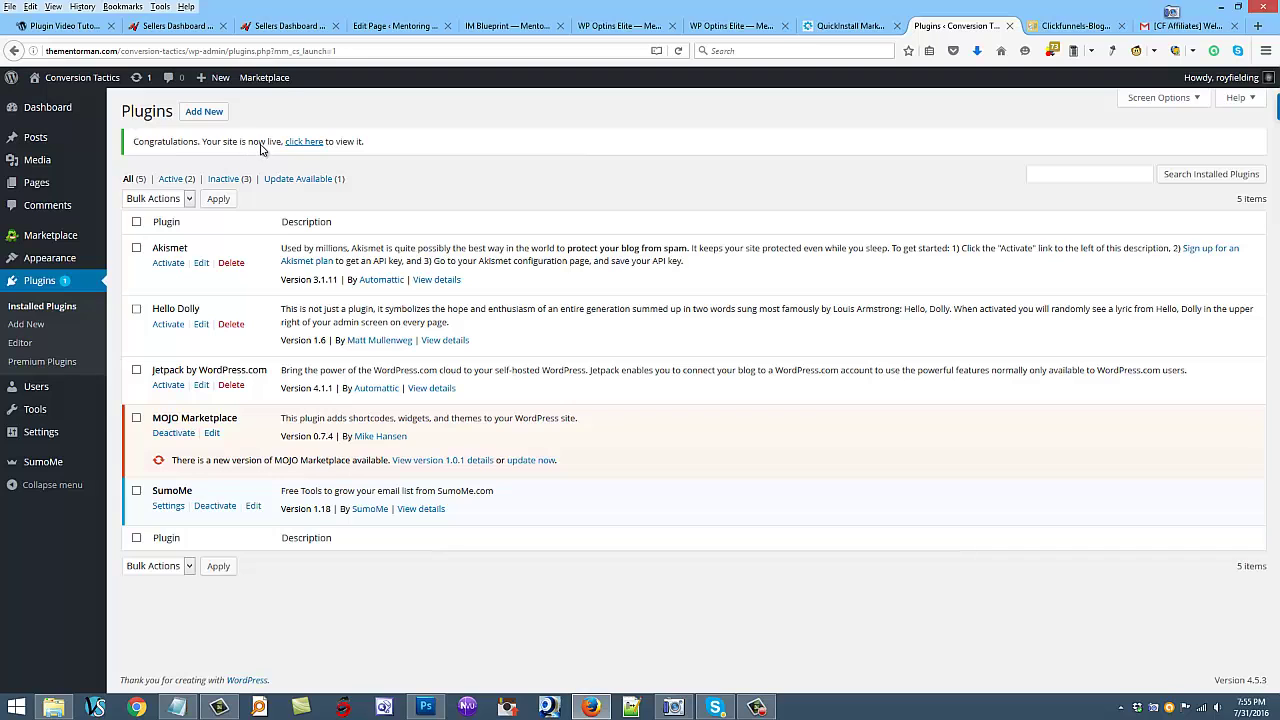
- Check the now-live site, then go to the Upload Plugin screen under Plugins > Add New
{"action": "left_click", "coordinate": [300, 142]}
{"action": "left_click", "coordinate": [59, 106]}
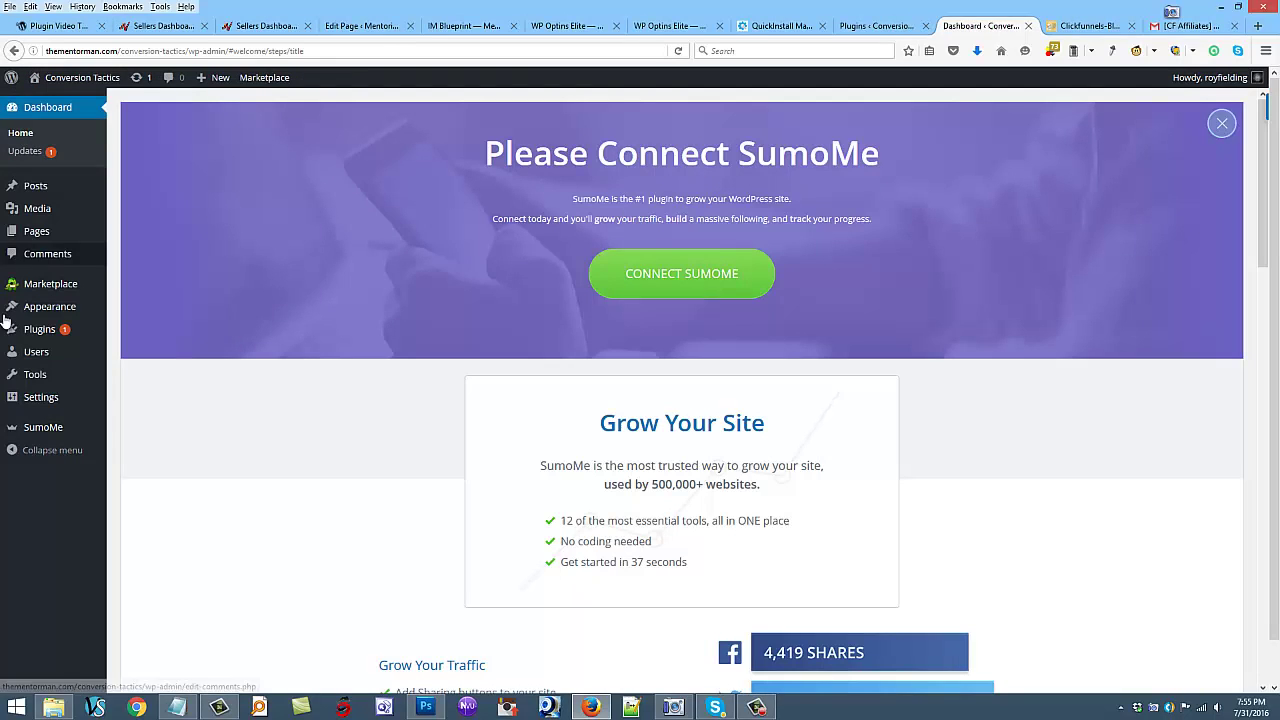
{"action": "mouse_move", "coordinate": [42, 333]}
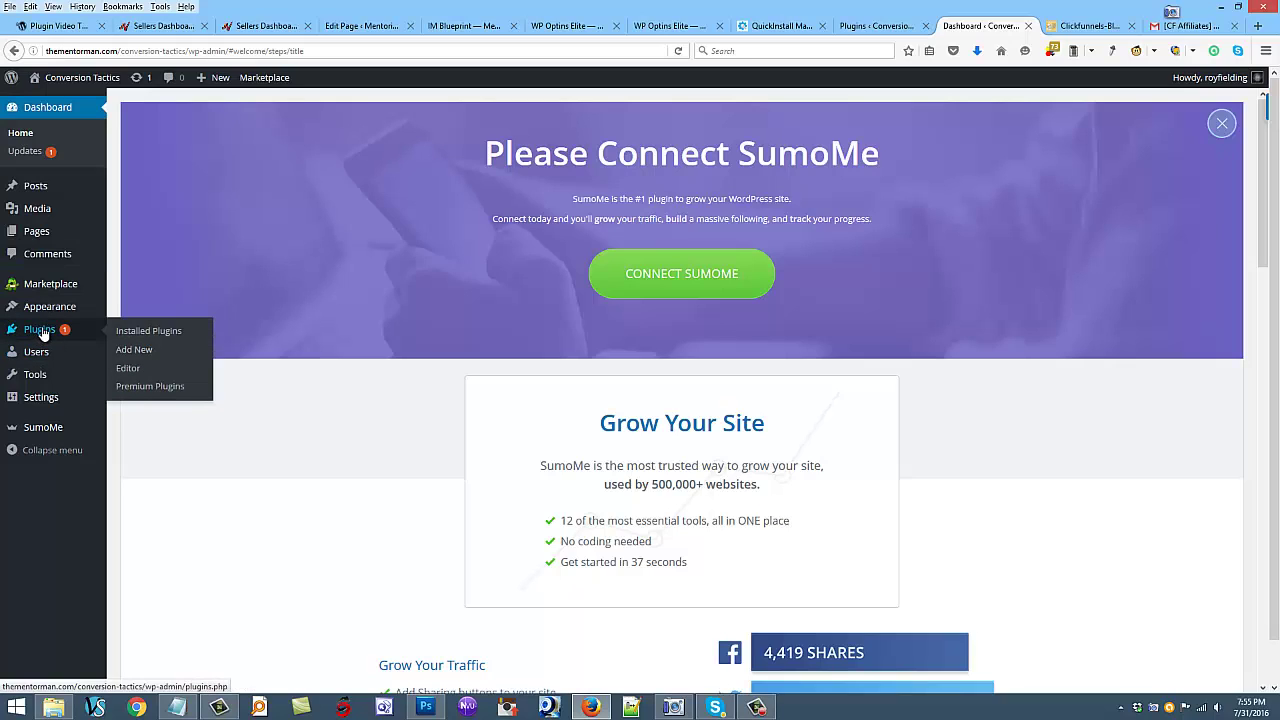
{"action": "left_click", "coordinate": [142, 353]}
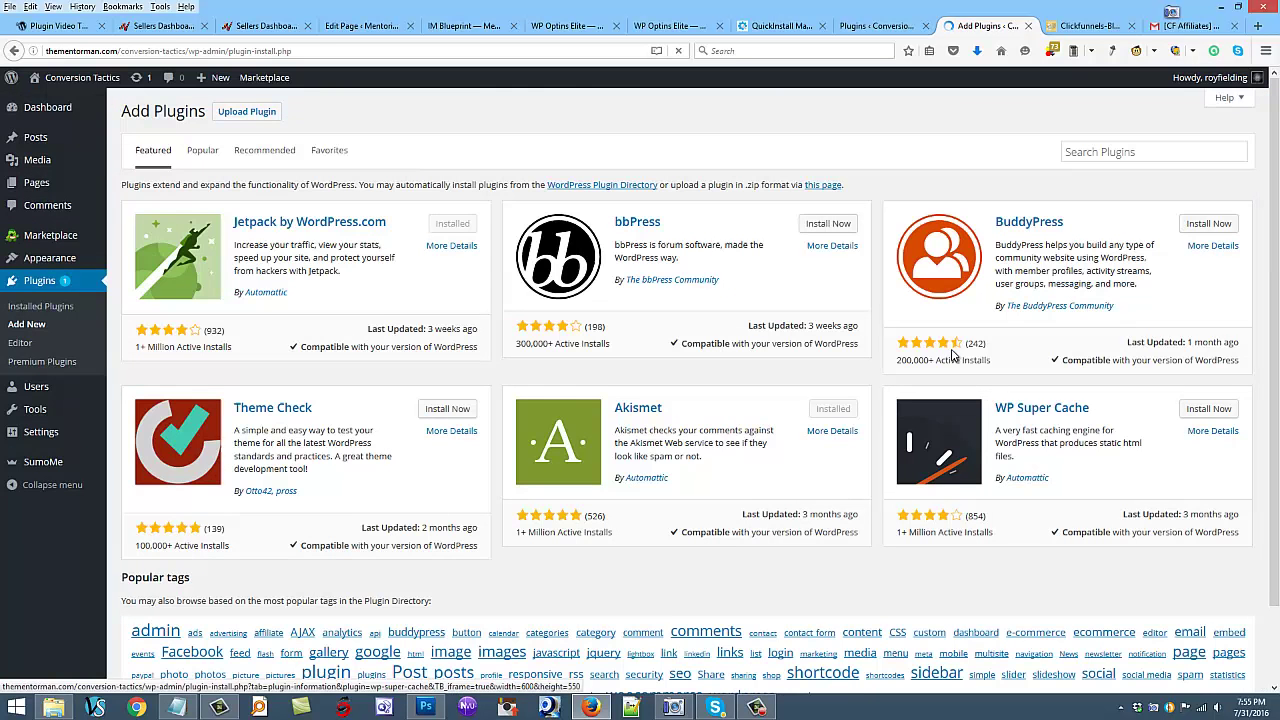
{"action": "left_click", "coordinate": [253, 114]}
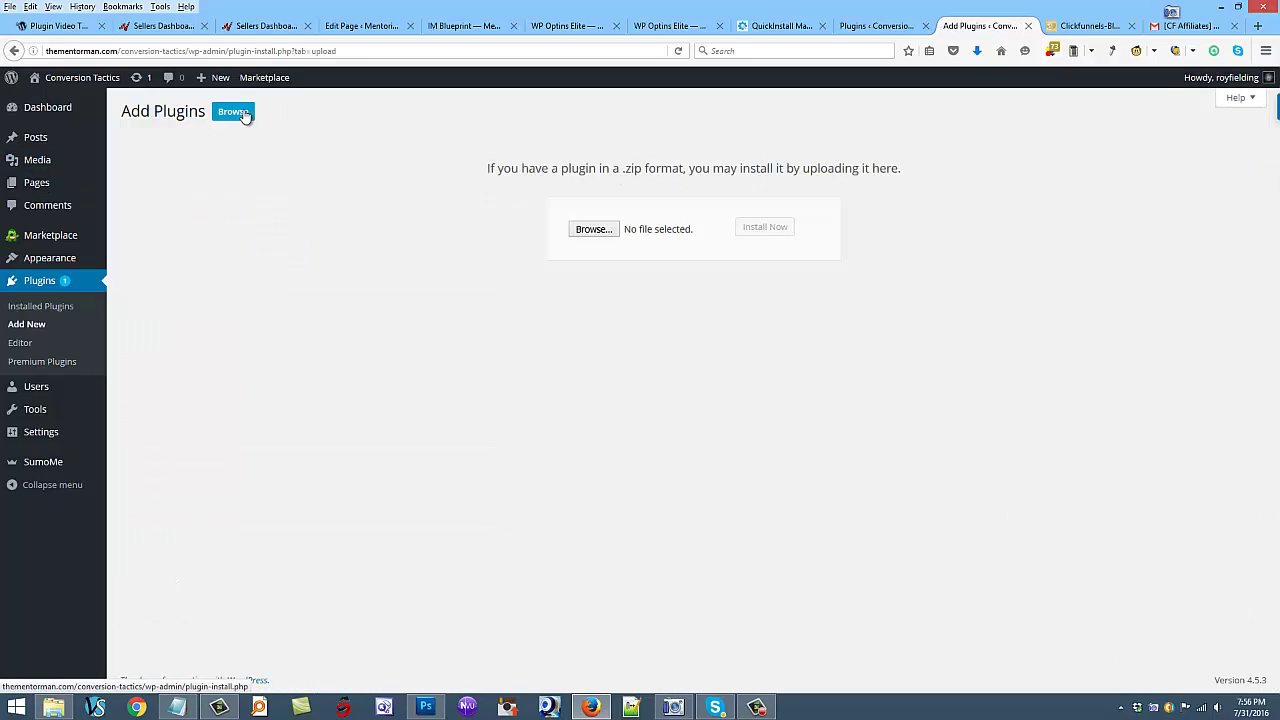
- Upload wpoptins.zip, install it and activate WP Optins Elite 3.0.1
{"action": "left_click", "coordinate": [599, 230]}
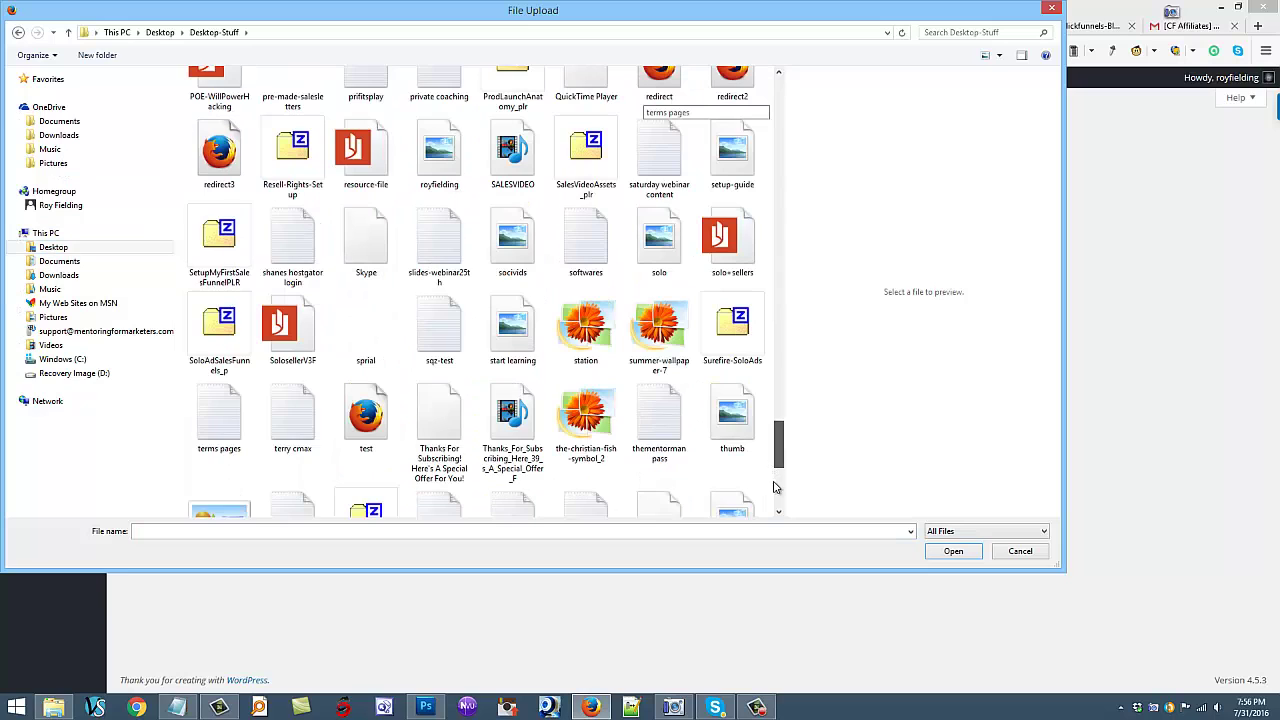
{"action": "scroll", "coordinate": [780, 500], "scroll_direction": "down", "scroll_amount": 10}
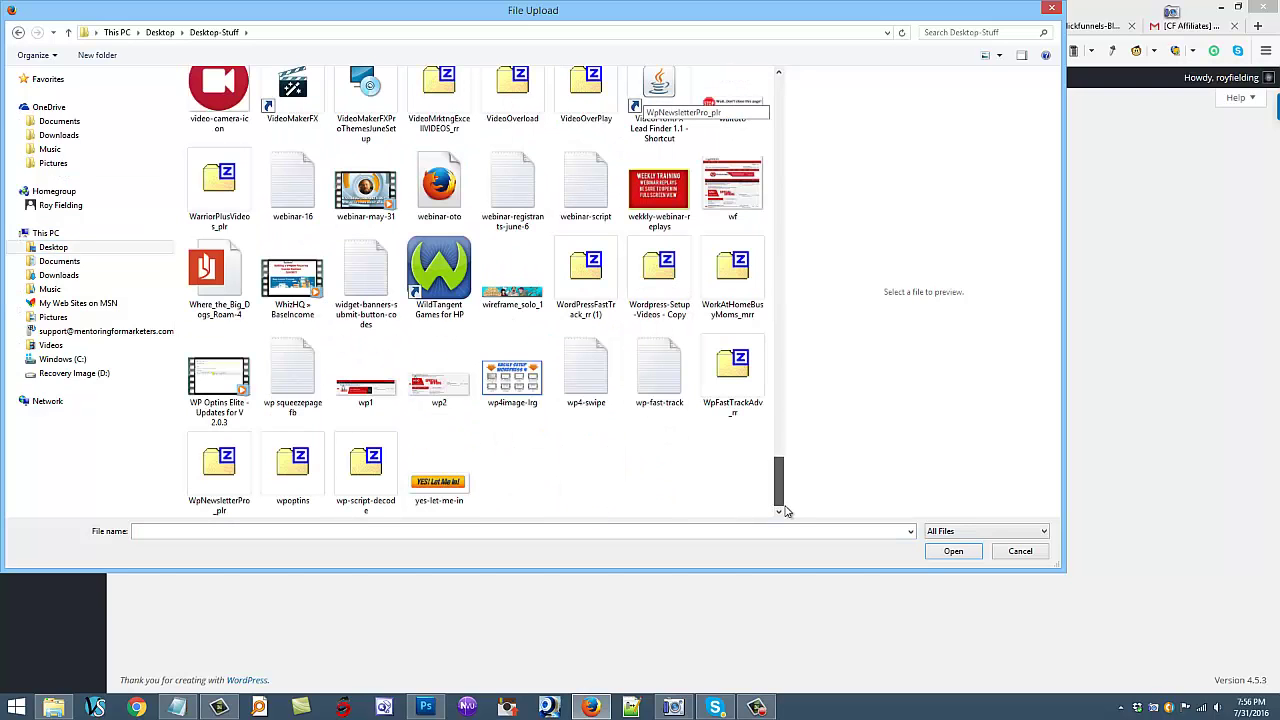
{"action": "left_click", "coordinate": [301, 468]}
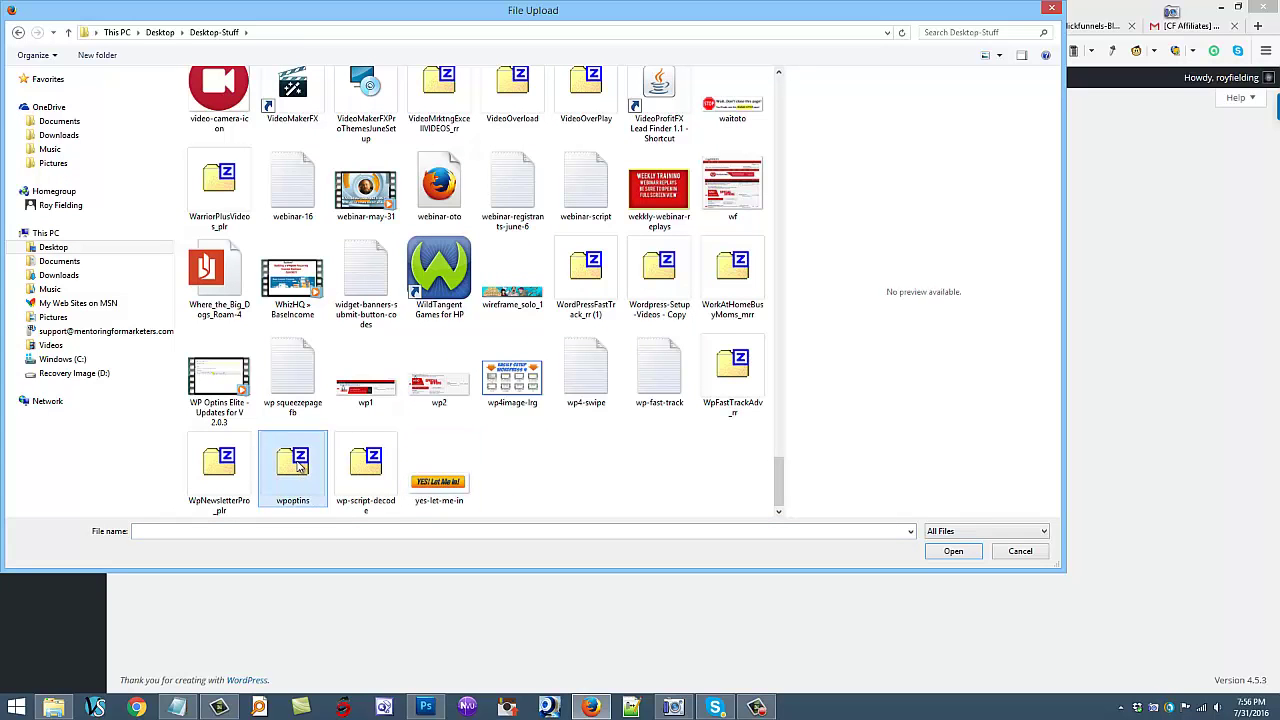
{"action": "left_click", "coordinate": [953, 553]}
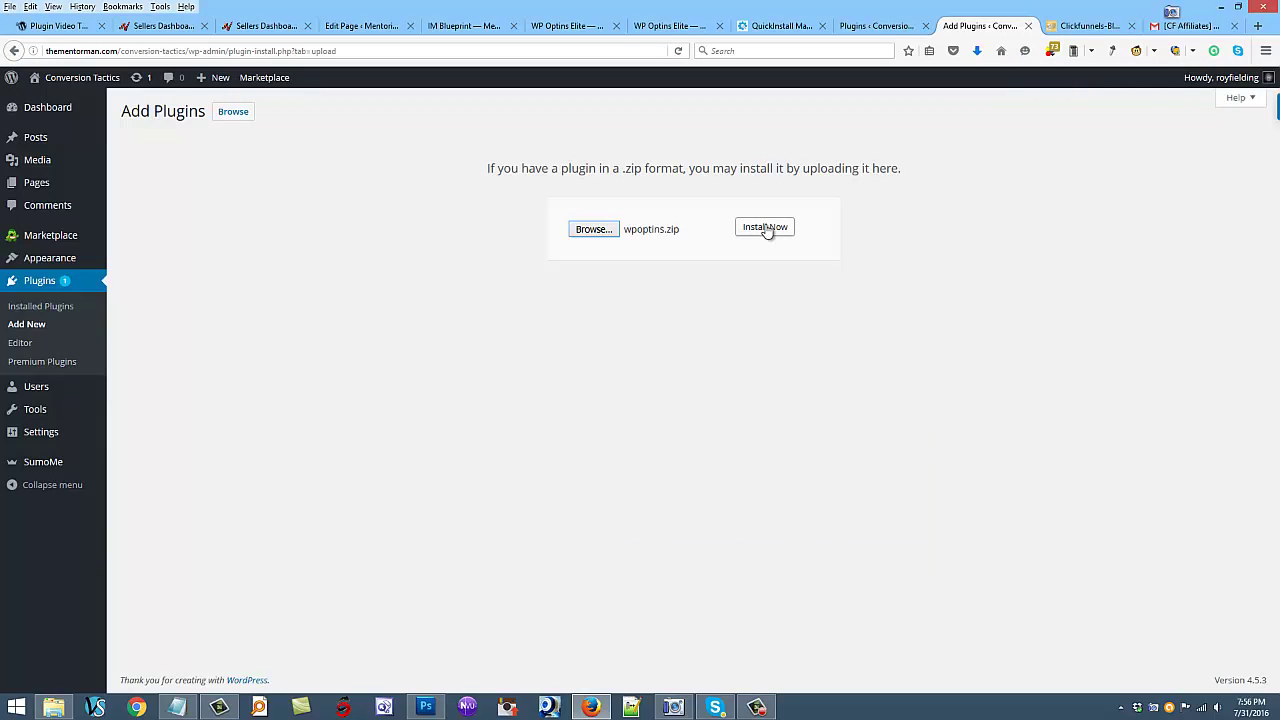
{"action": "left_click", "coordinate": [765, 228]}
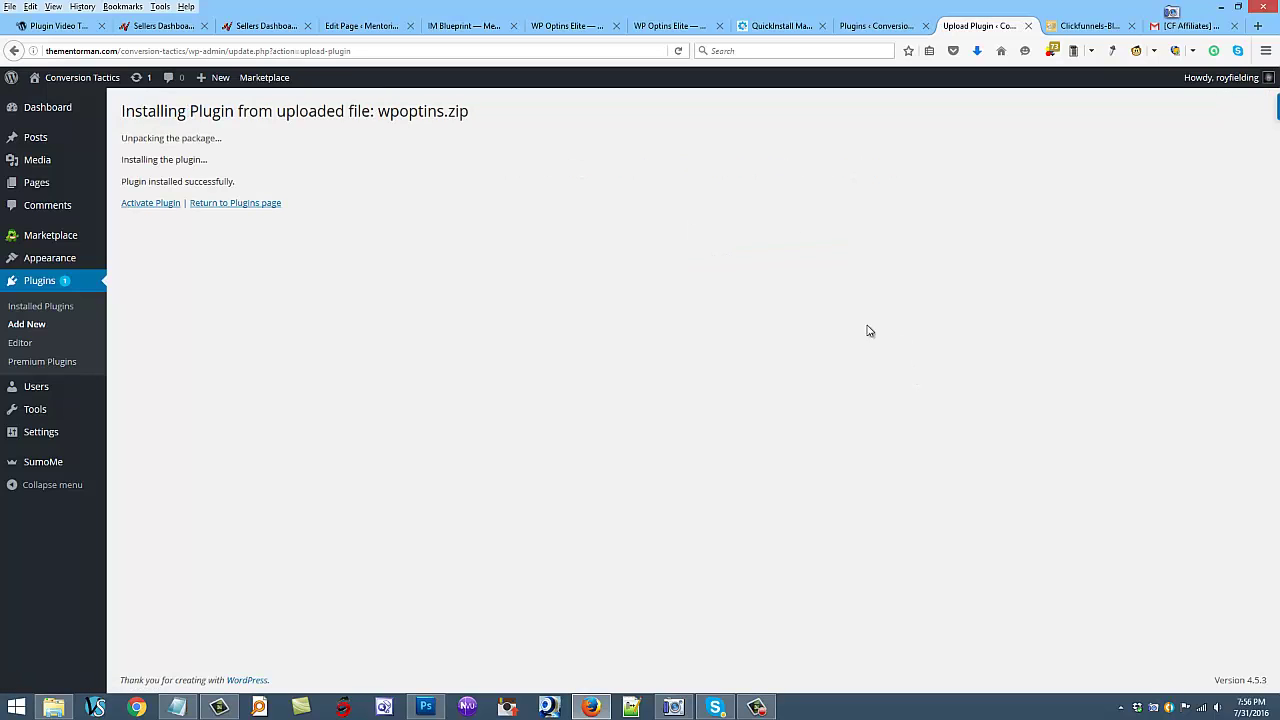
{"action": "left_click", "coordinate": [152, 204]}
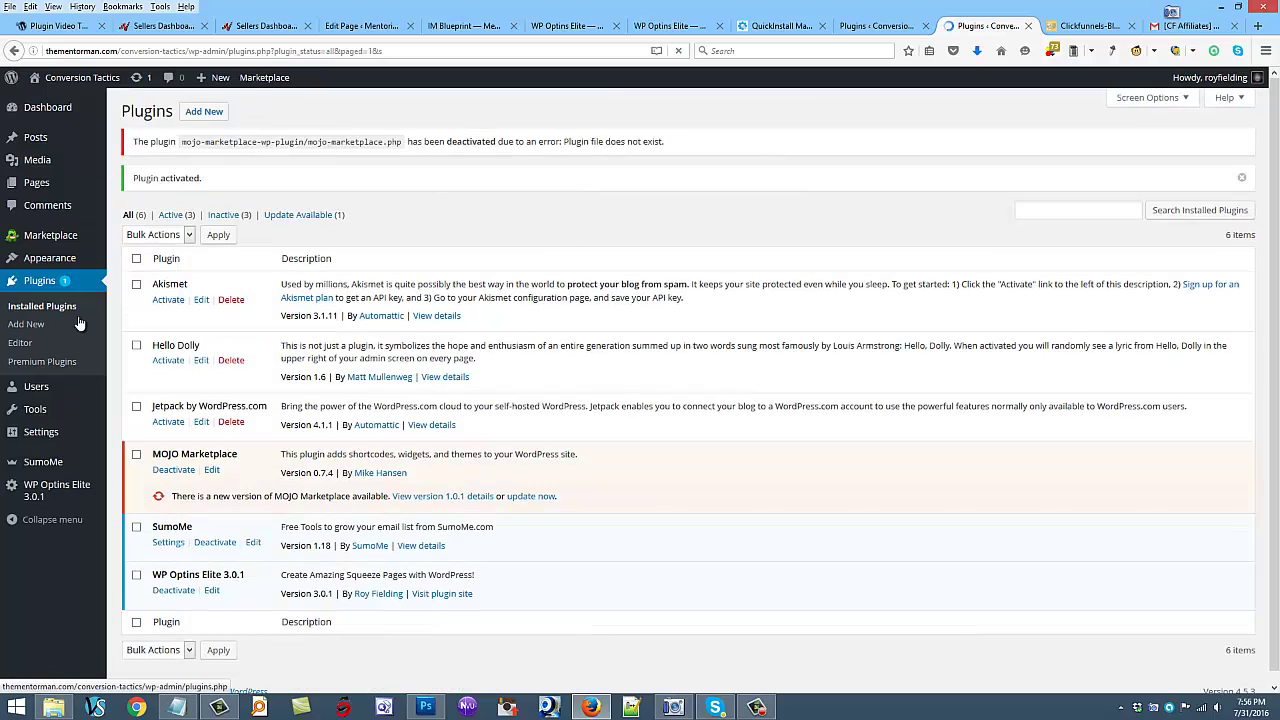
- Create a new page draft and set its Page Attributes template to WP Optins Page
{"action": "mouse_move", "coordinate": [36, 184]}
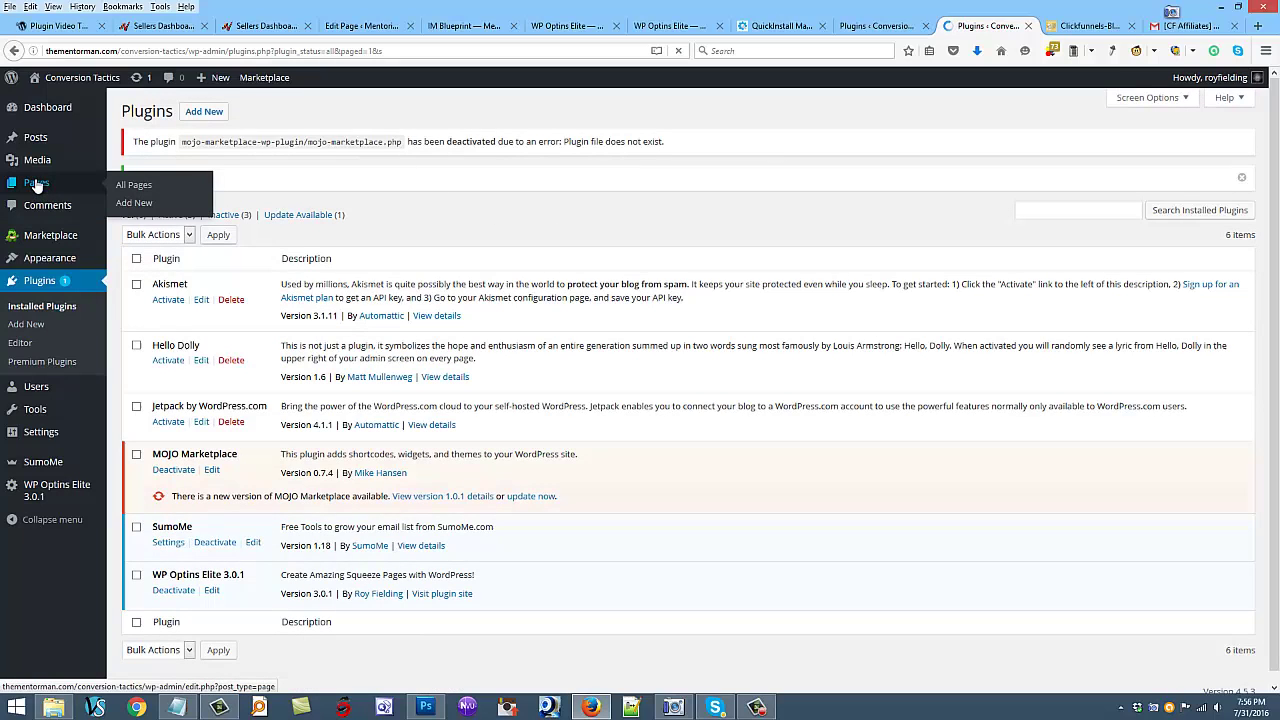
{"action": "left_click", "coordinate": [133, 206]}
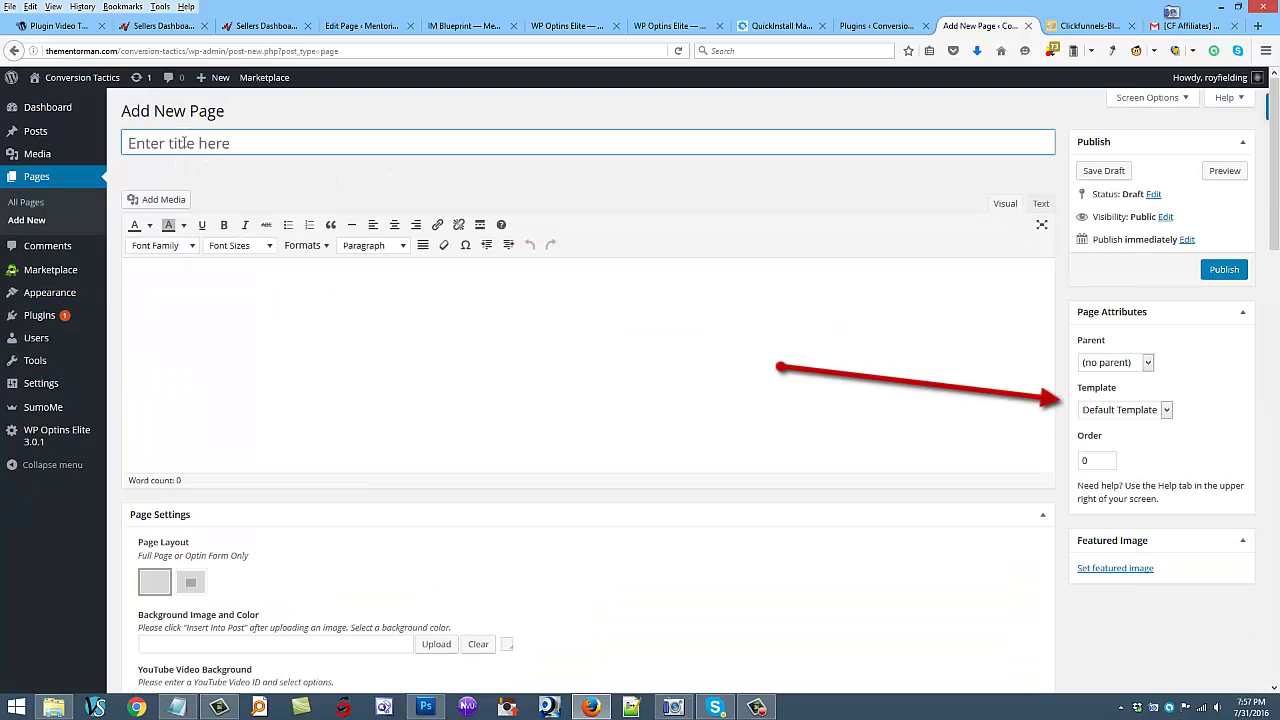
{"action": "left_click", "coordinate": [1166, 410]}
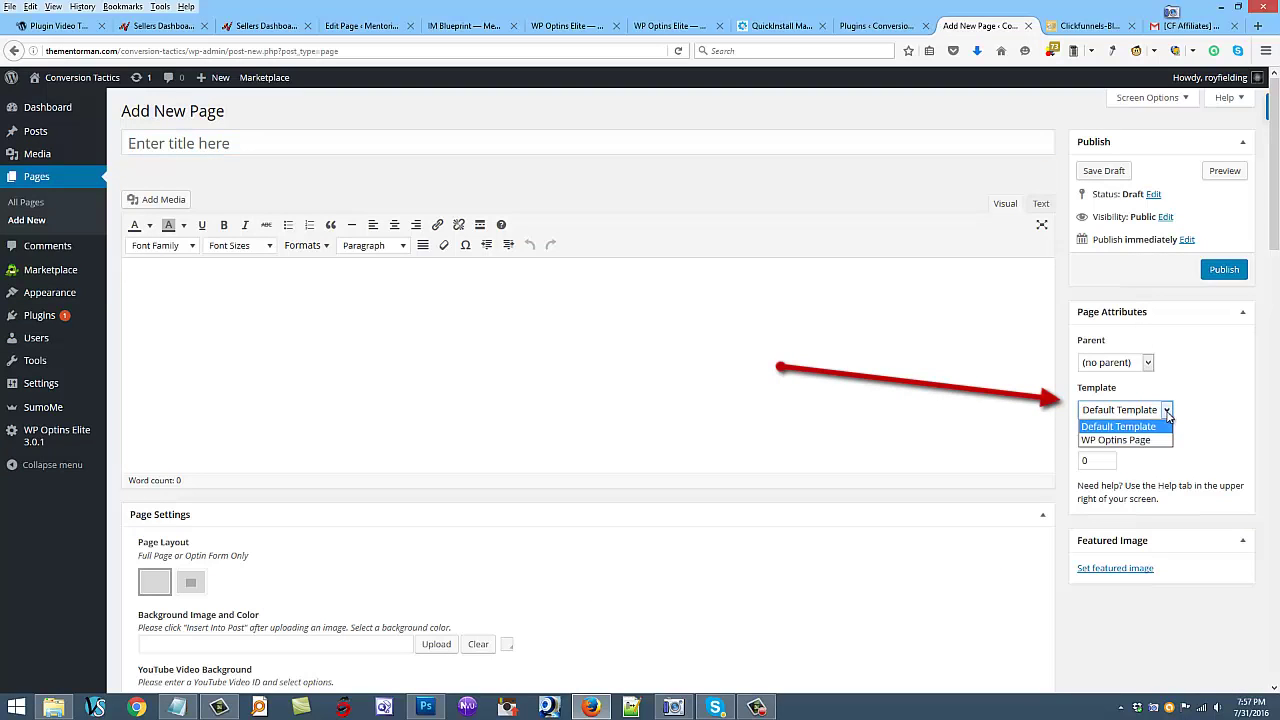
{"action": "left_click", "coordinate": [1121, 441]}
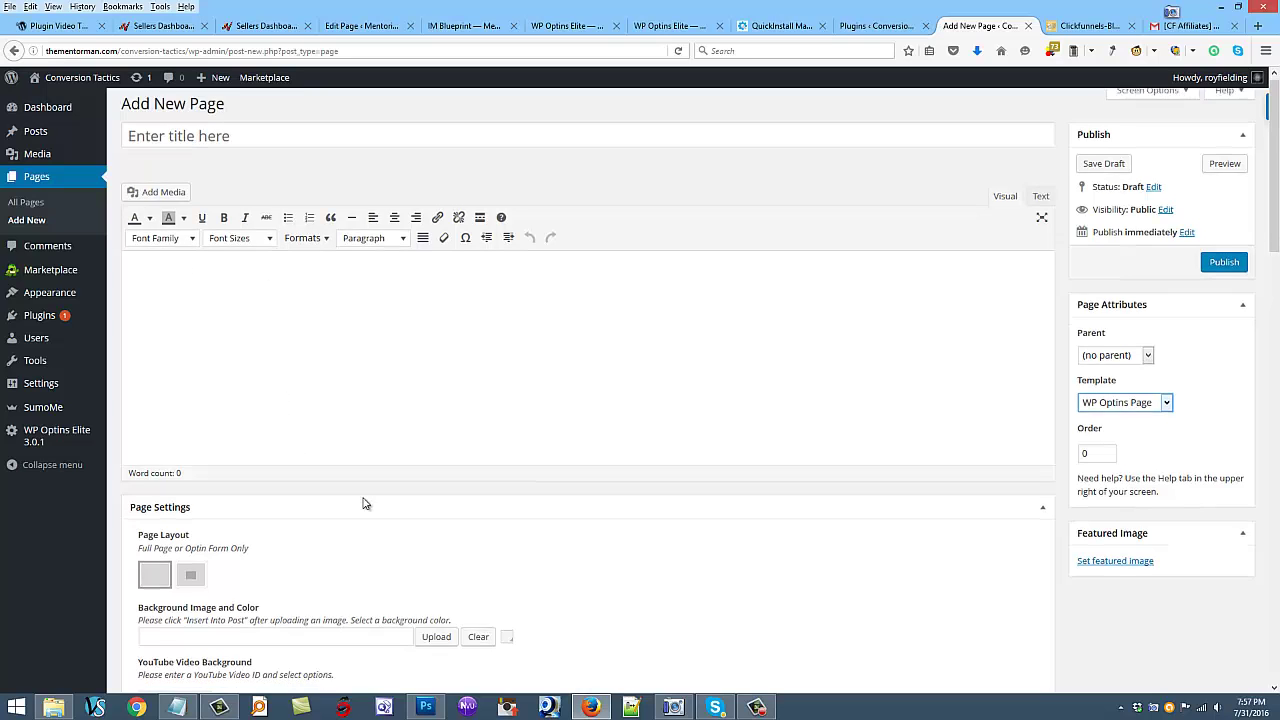
{"action": "scroll", "coordinate": [363, 500], "scroll_direction": "down", "scroll_amount": 3}
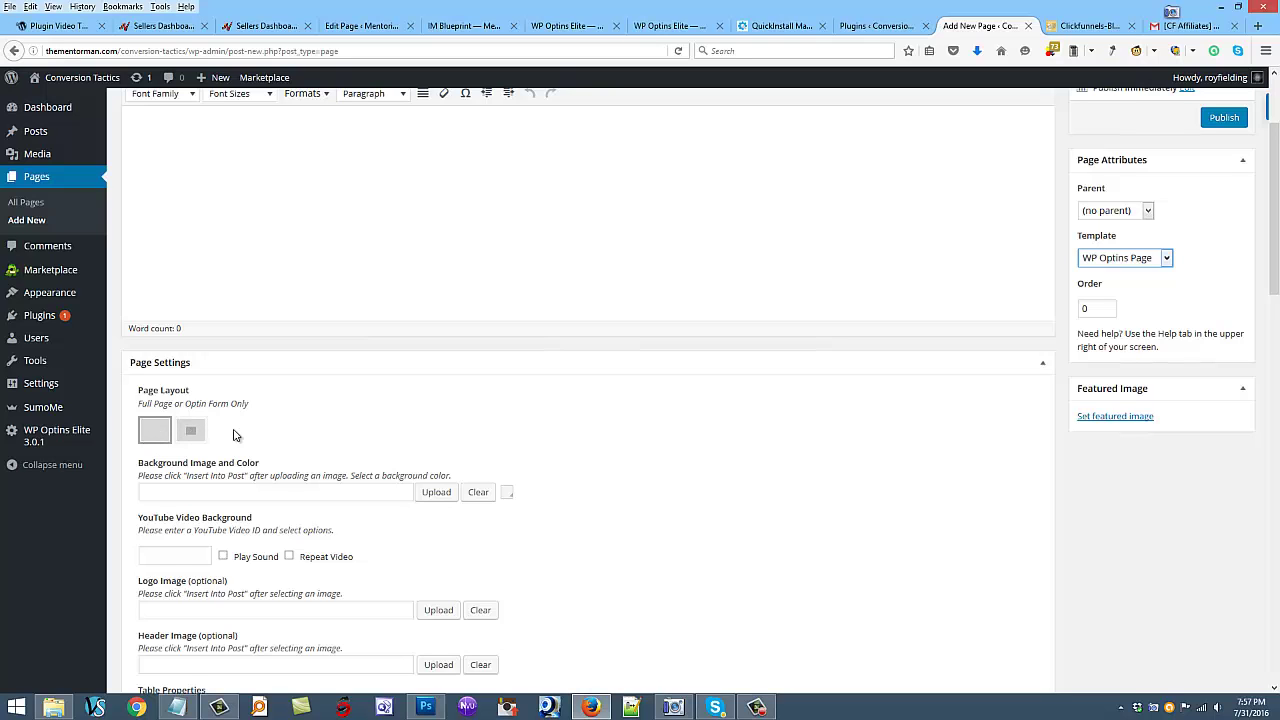
{"action": "scroll", "coordinate": [560, 439], "scroll_direction": "down", "scroll_amount": 3}
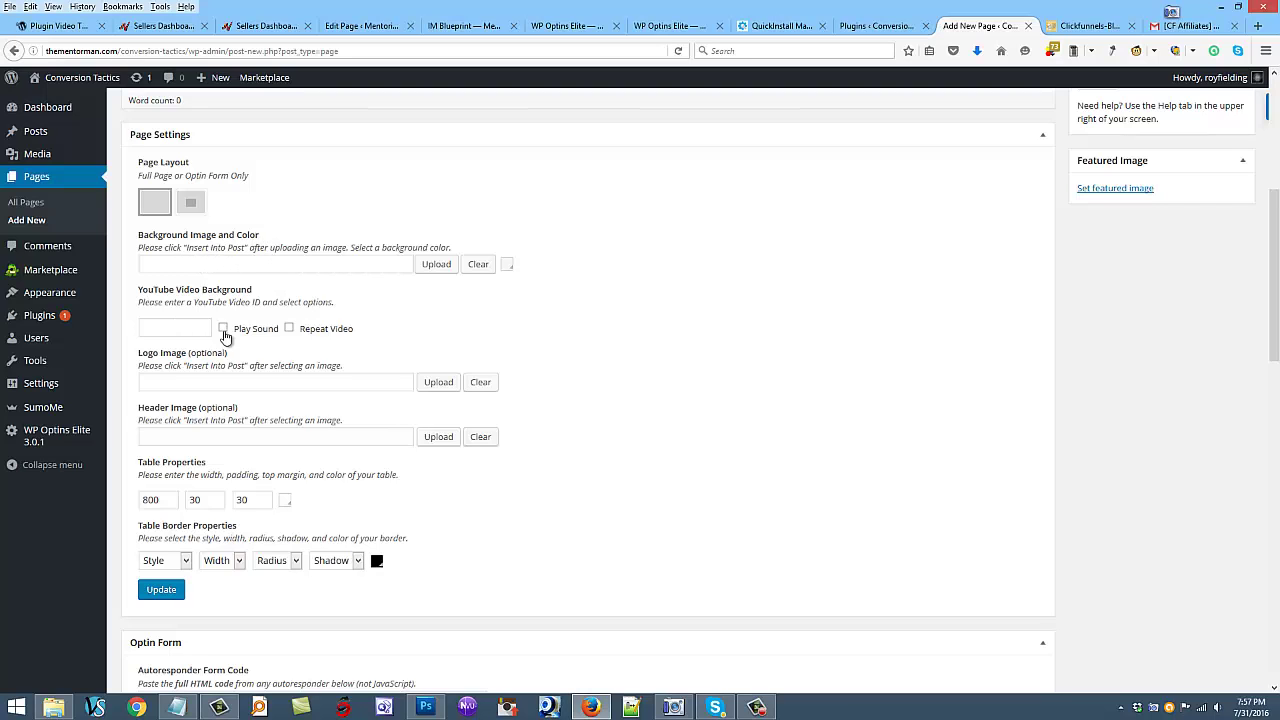
{"action": "scroll", "coordinate": [345, 310], "scroll_direction": "down", "scroll_amount": 1}
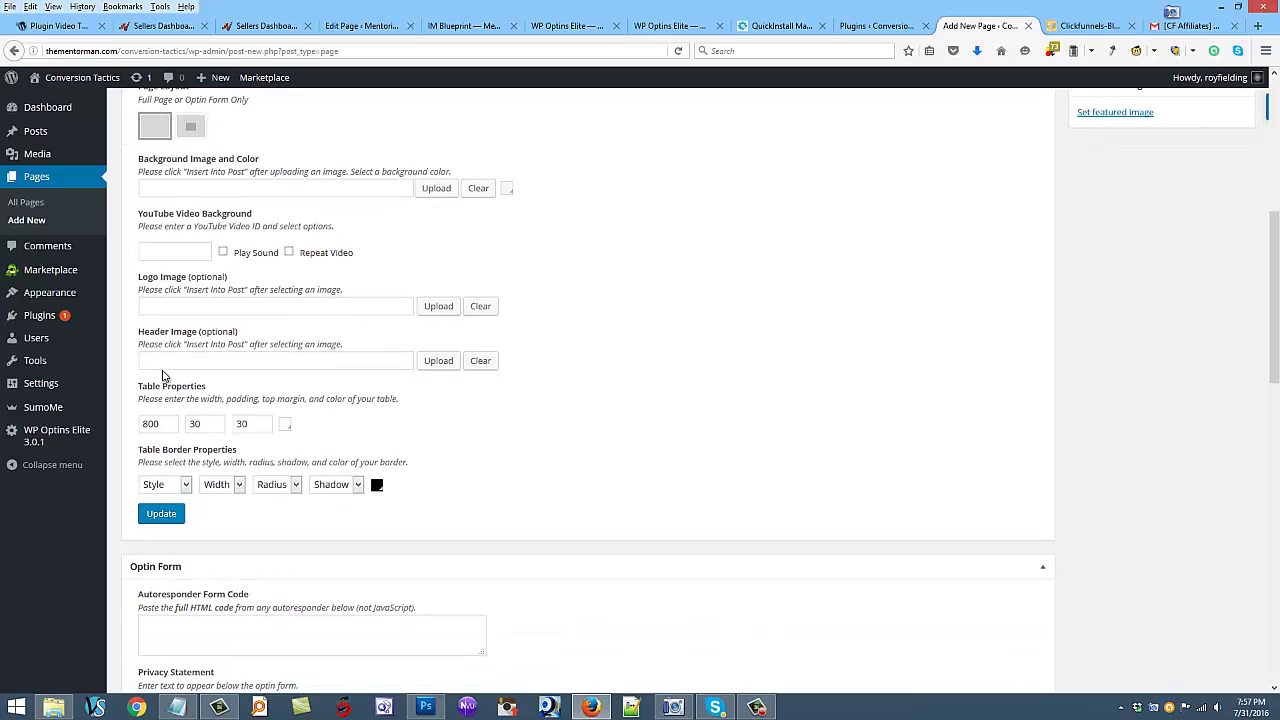
{"action": "scroll", "coordinate": [517, 377], "scroll_direction": "down", "scroll_amount": 2}
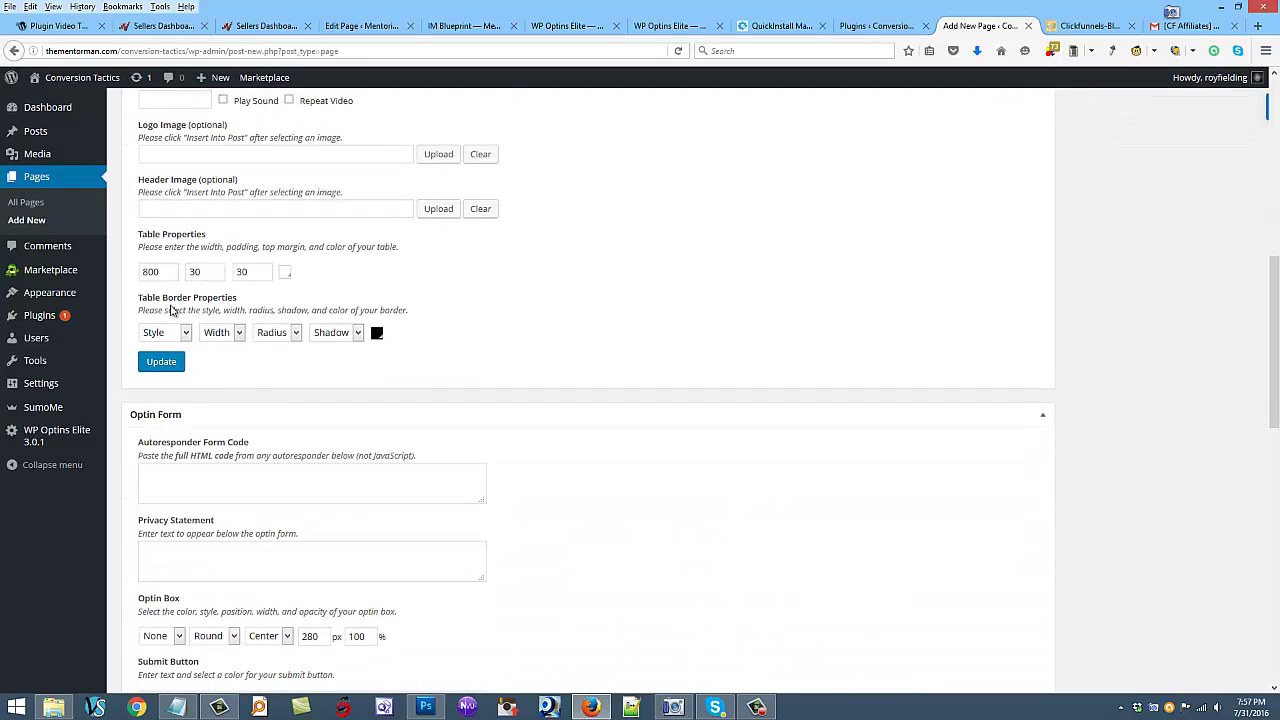
{"action": "scroll", "coordinate": [450, 365], "scroll_direction": "down", "scroll_amount": 3}
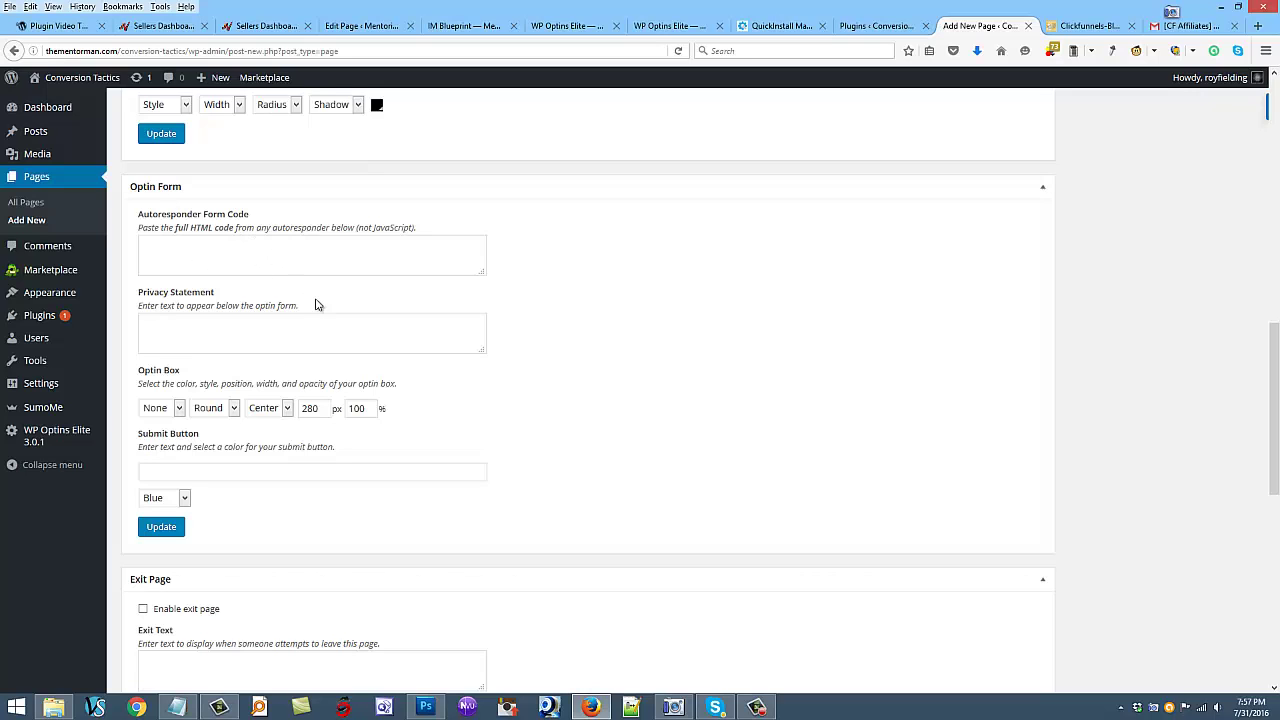
{"action": "scroll", "coordinate": [494, 320], "scroll_direction": "down", "scroll_amount": 2}
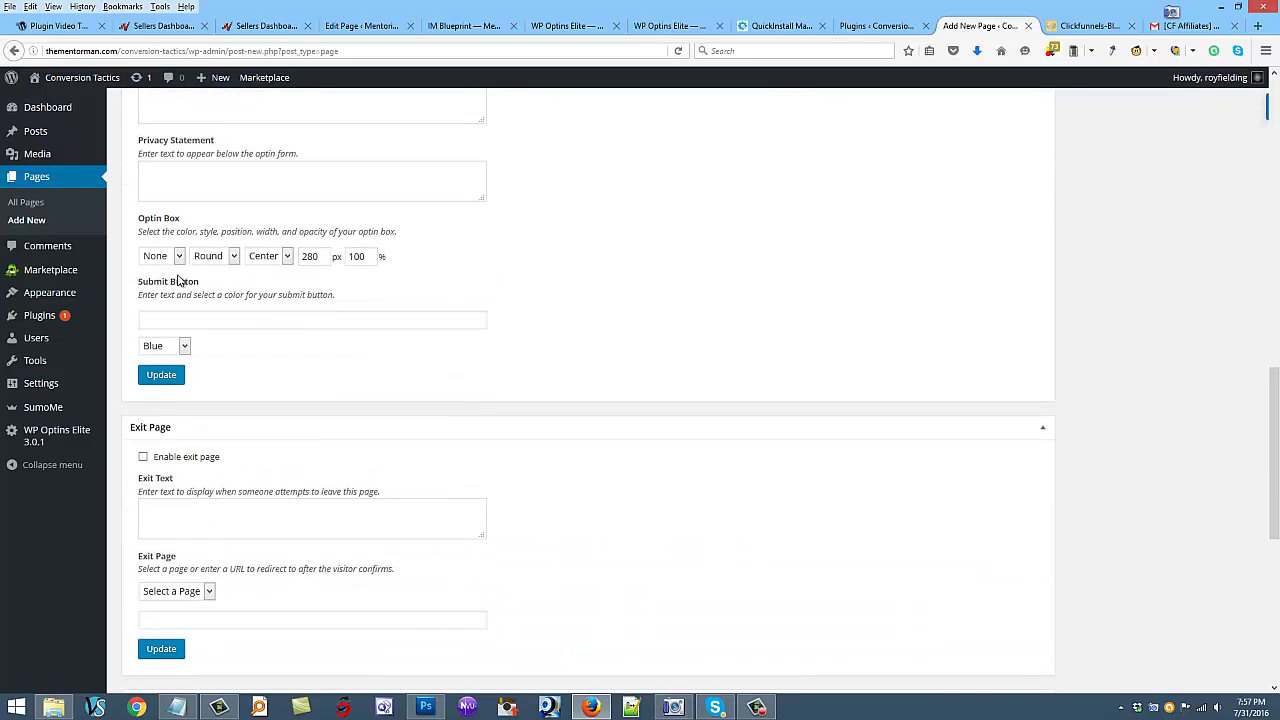
{"action": "scroll", "coordinate": [366, 350], "scroll_direction": "down", "scroll_amount": 2}
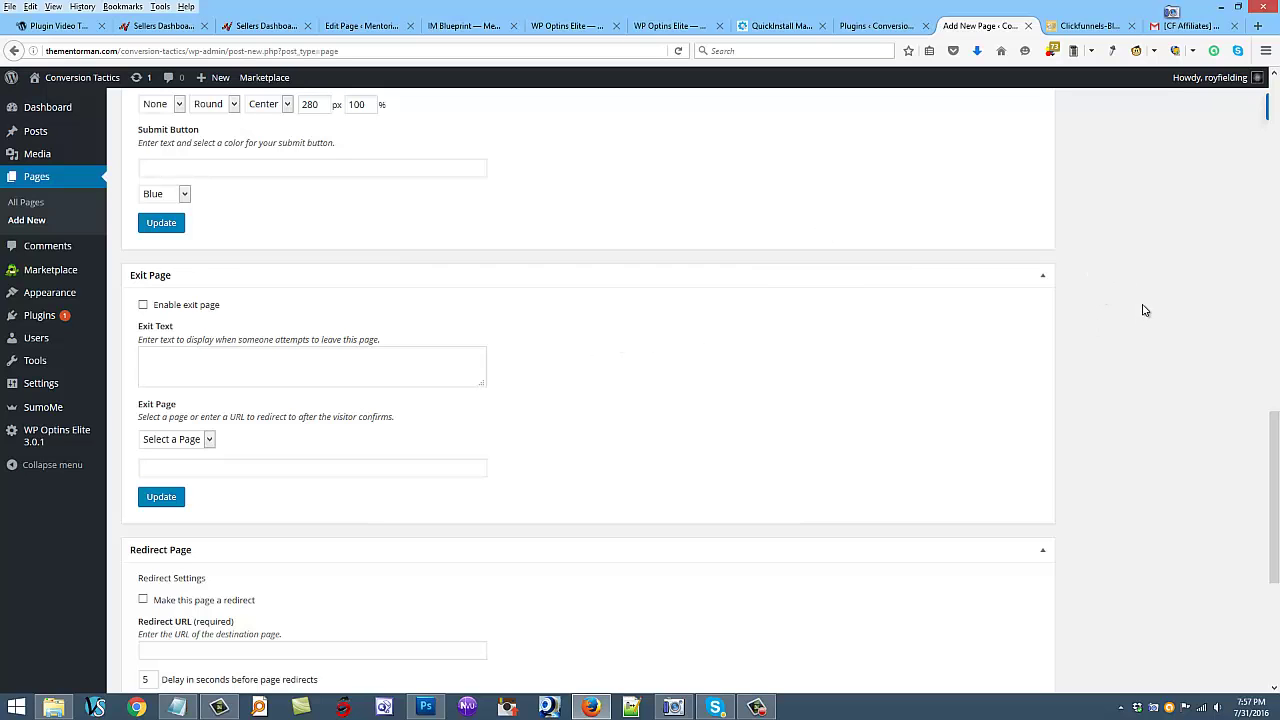
{"action": "scroll", "coordinate": [1141, 299], "scroll_direction": "down", "scroll_amount": 3}
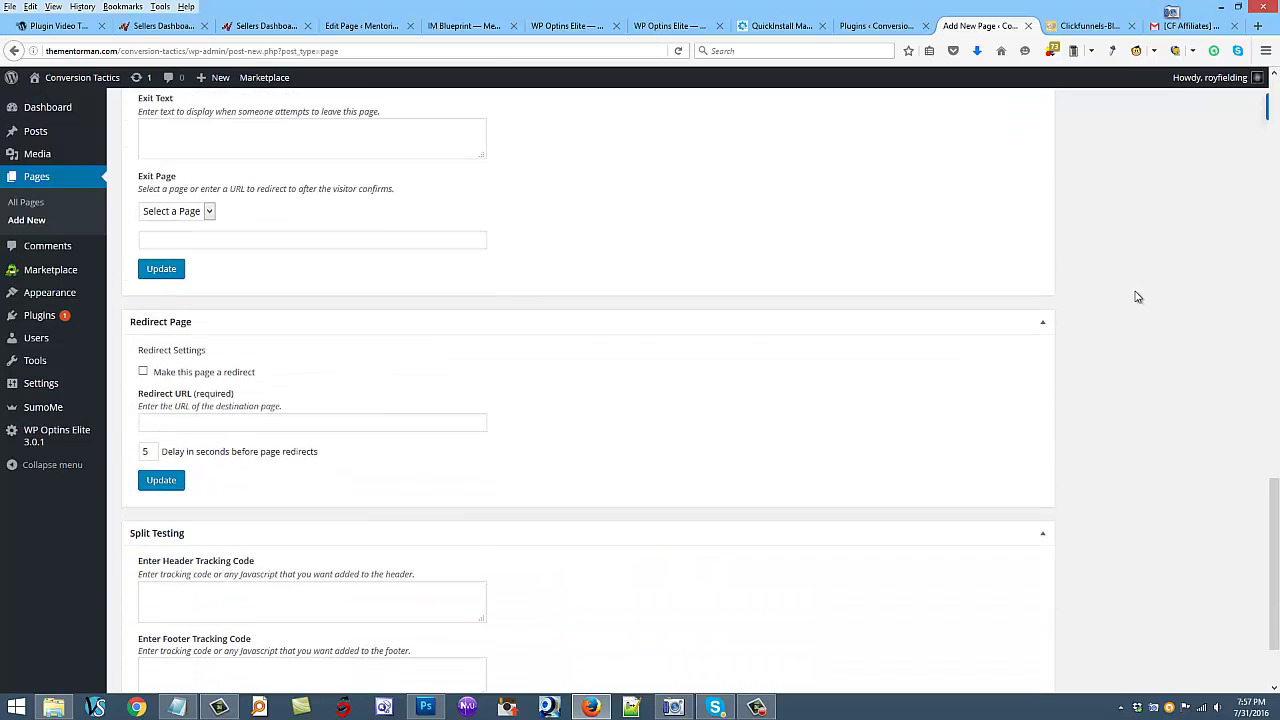
{"action": "scroll", "coordinate": [1138, 297], "scroll_direction": "up", "scroll_amount": 8}
{"action": "scroll", "coordinate": [1136, 295], "scroll_direction": "up", "scroll_amount": 10}
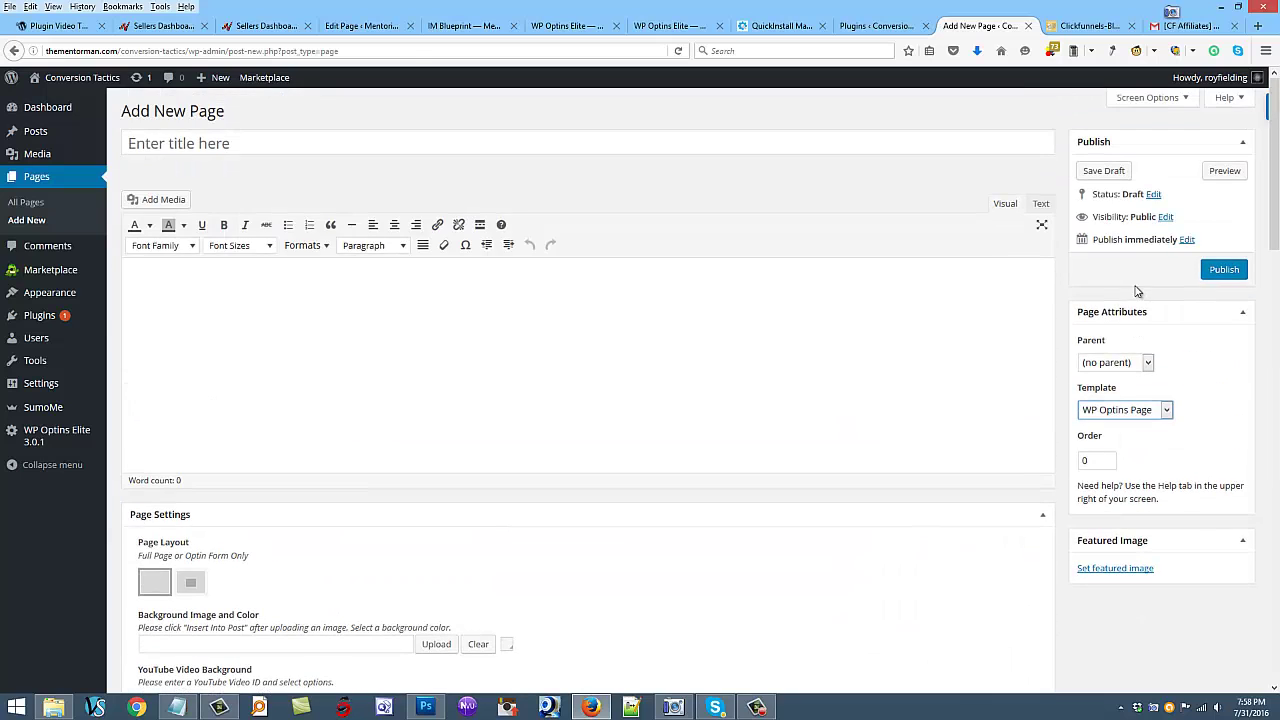